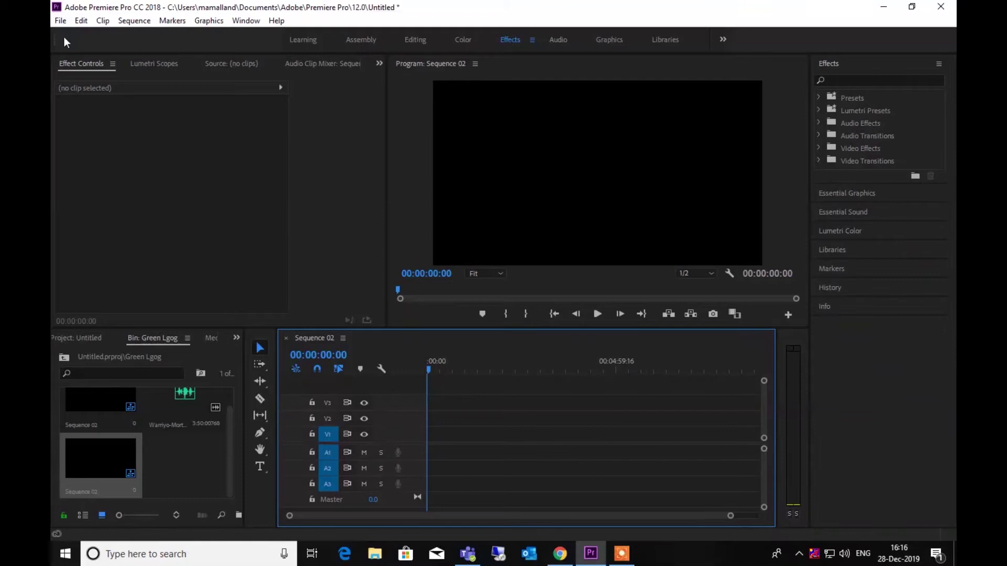
Step: Create a new legacy title named Title 04 with the default settings
click(60, 20)
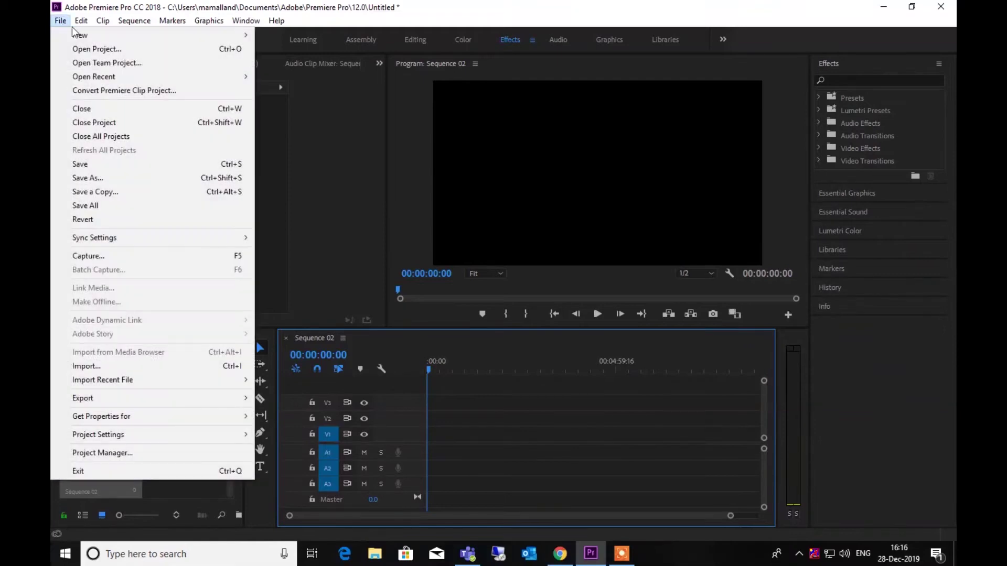
mouse_move(79, 35)
click(296, 173)
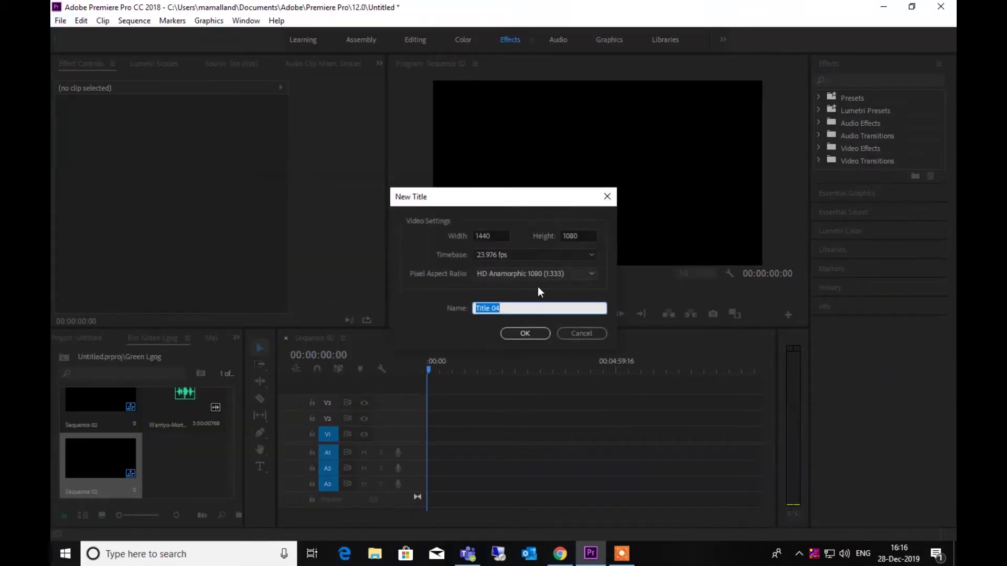
click(524, 333)
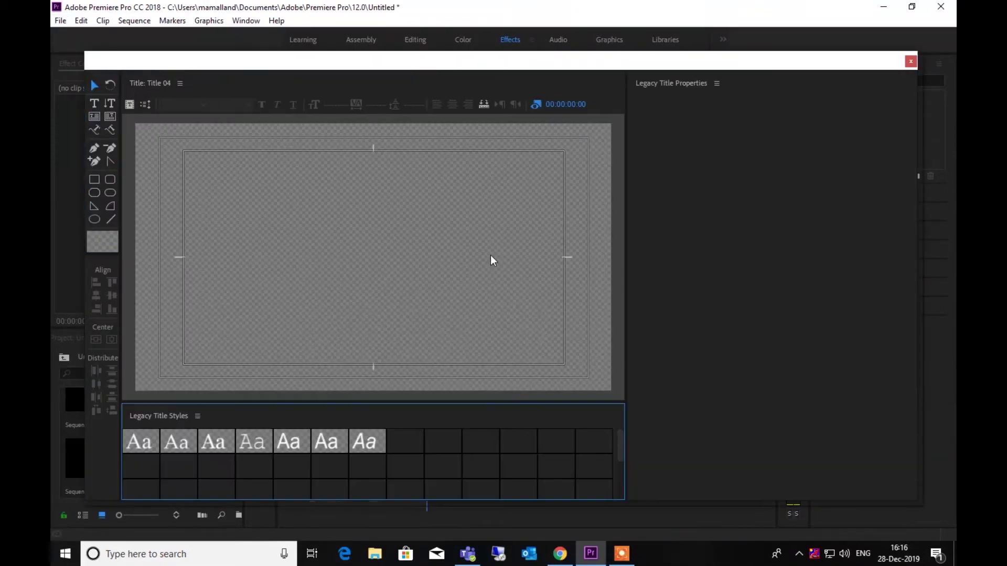
Step: Type ANIMATION in white Arial on the title canvas
click(95, 104)
click(299, 257)
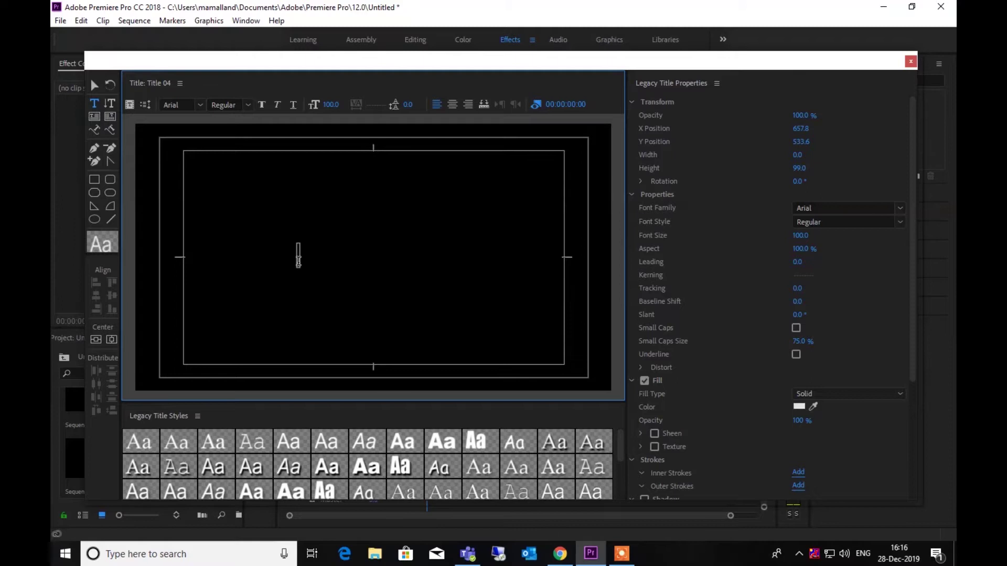
text(AMI)
key(BackSpace)
key(BackSpace)
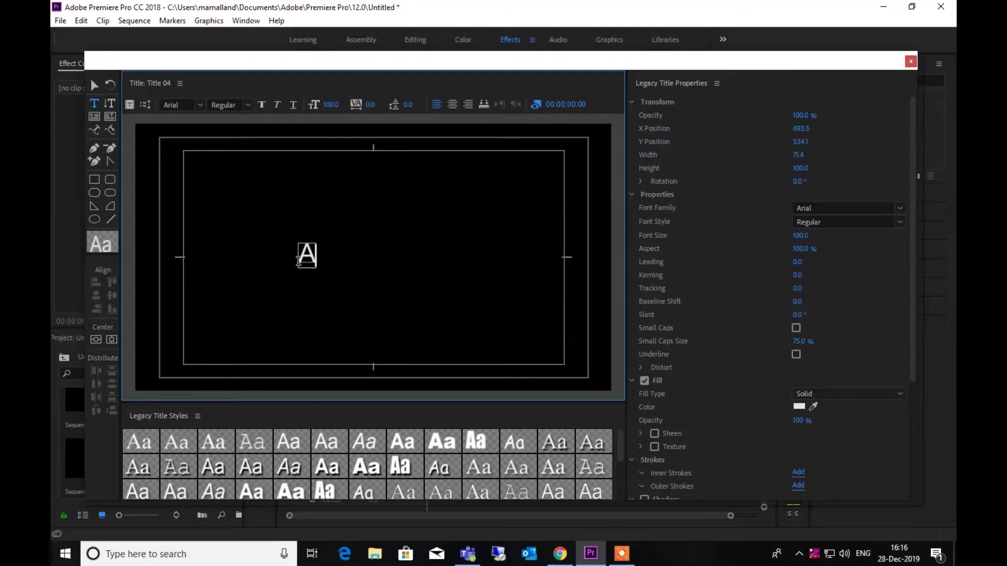
text(NIMAT)
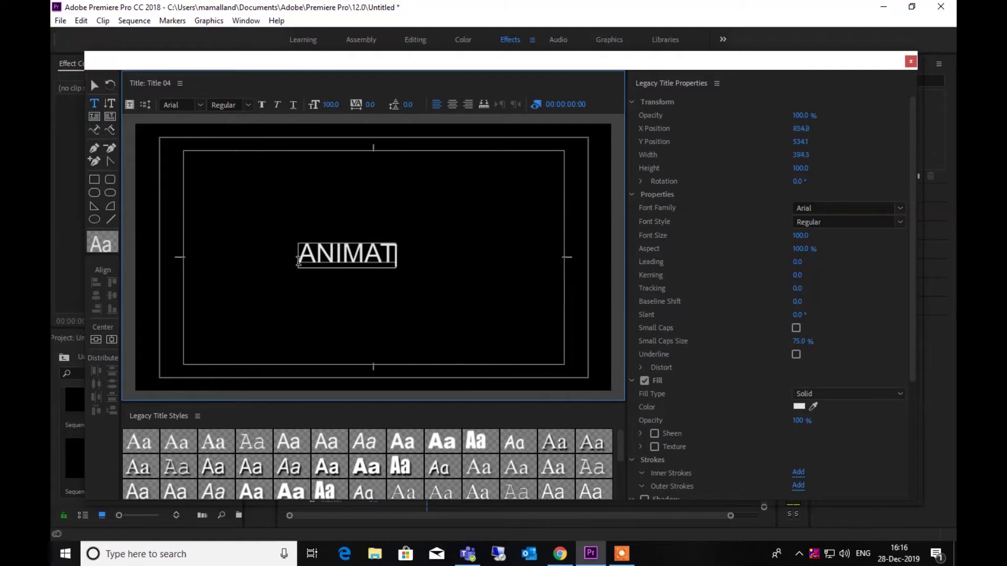
text(ION)
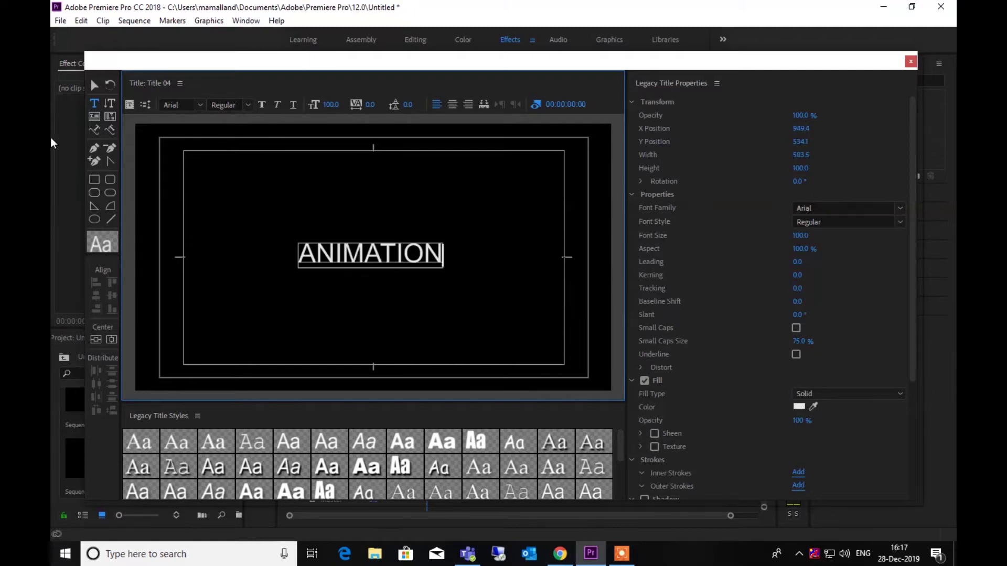
Step: Set the ANIMATION text's font to Gotham, style Ultra
click(900, 210)
scroll(834, 333, down, 2)
scroll(834, 335, down, 2)
click(813, 360)
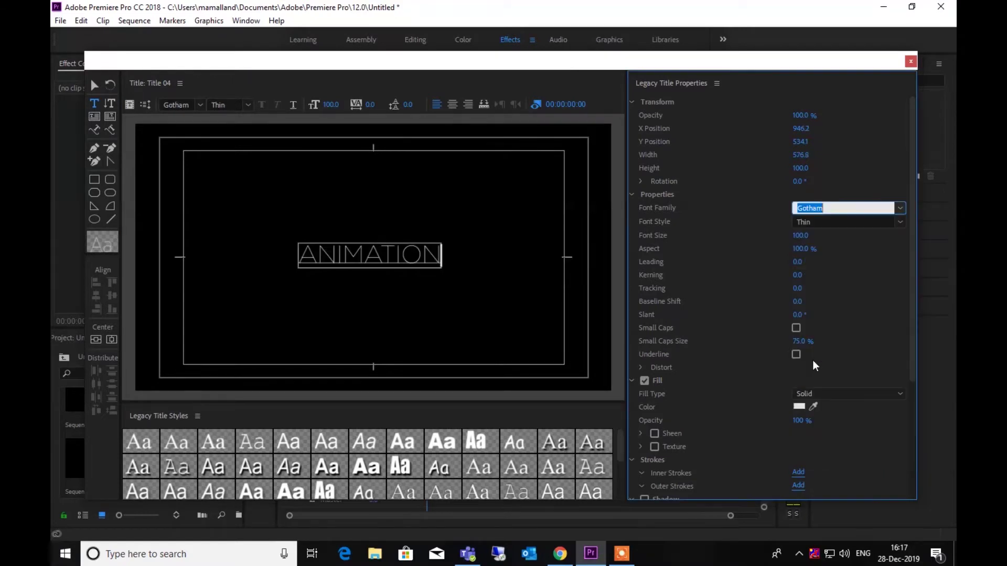
click(900, 224)
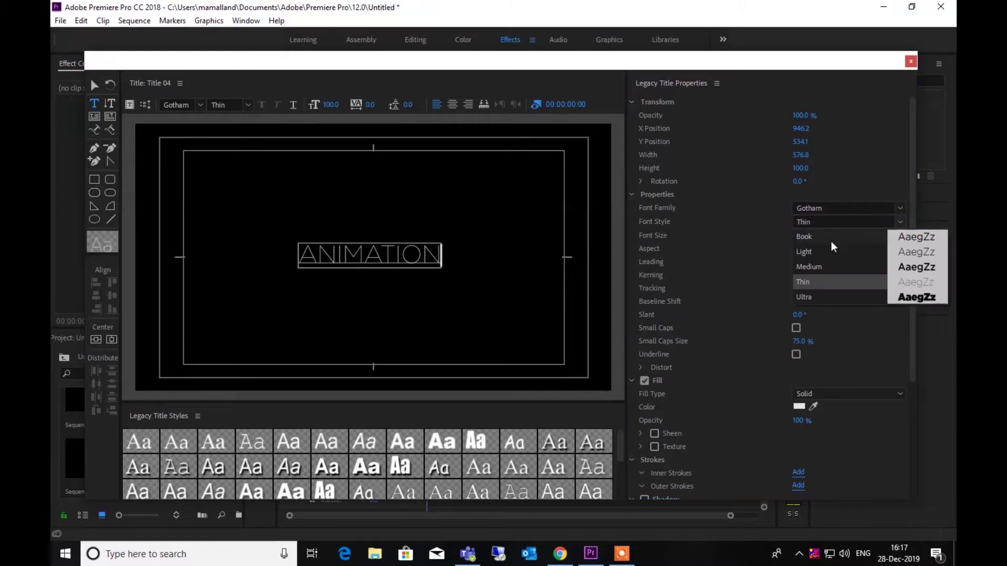
click(808, 297)
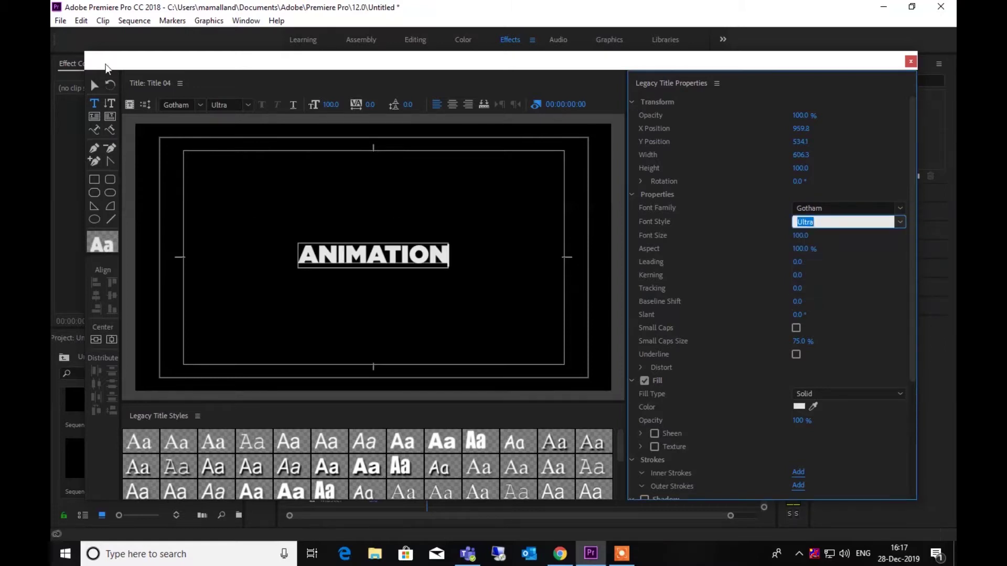
Step: Enlarge the text to size 218, centre it horizontally and vertically, and close the titler
click(95, 85)
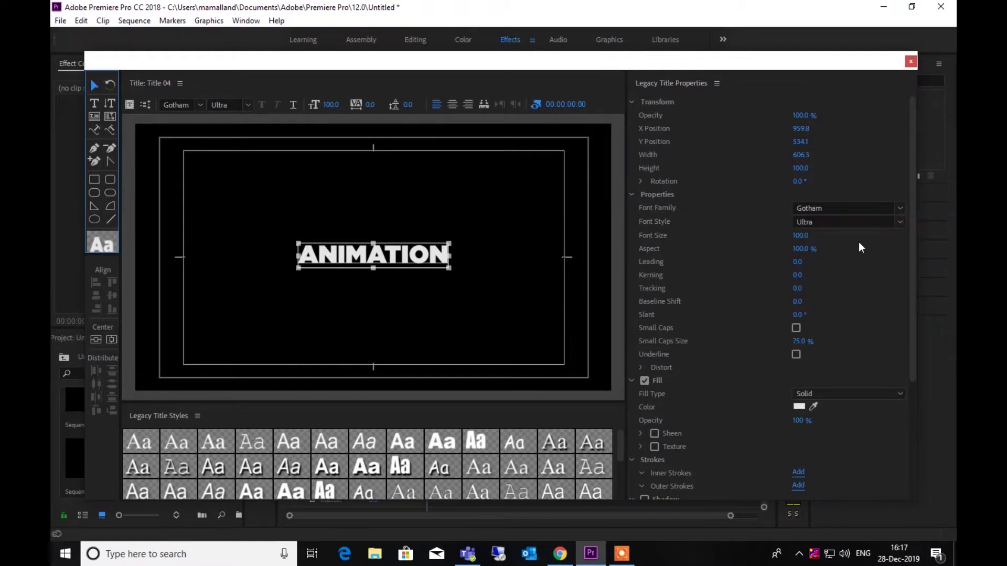
mouse_move(801, 235)
mouse_down()
mouse_move(869, 235)
mouse_move(805, 236)
mouse_up()
click(111, 339)
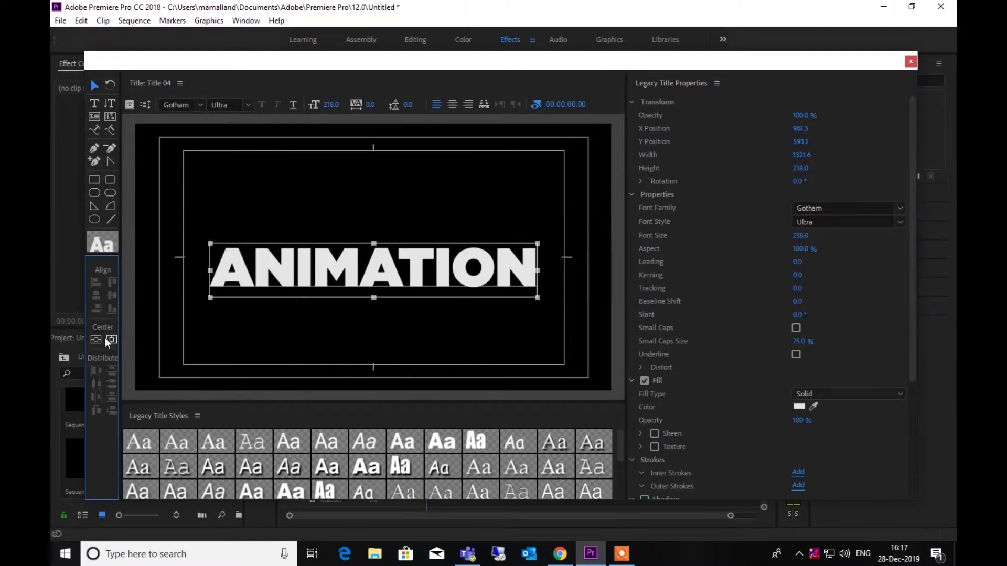
click(95, 340)
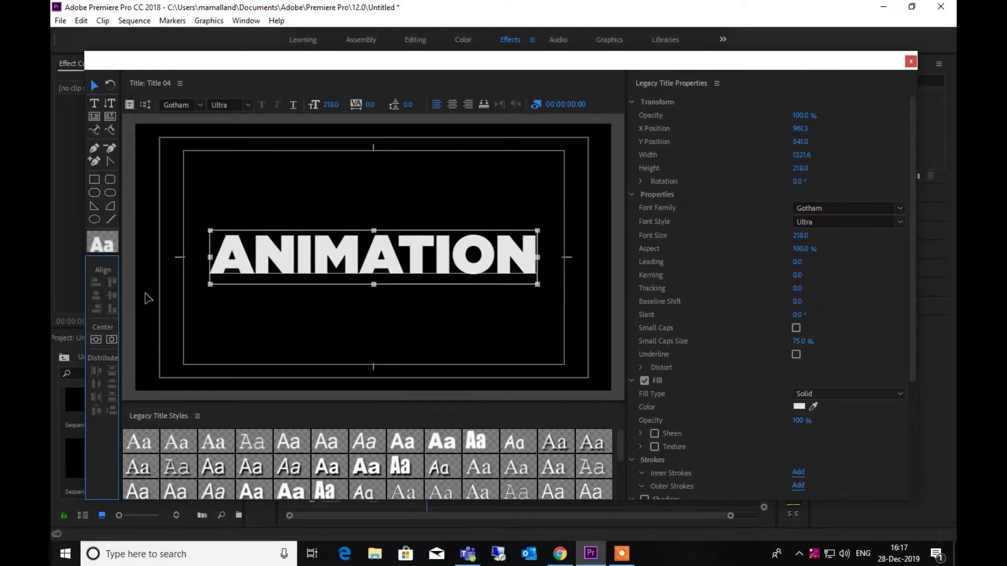
click(911, 62)
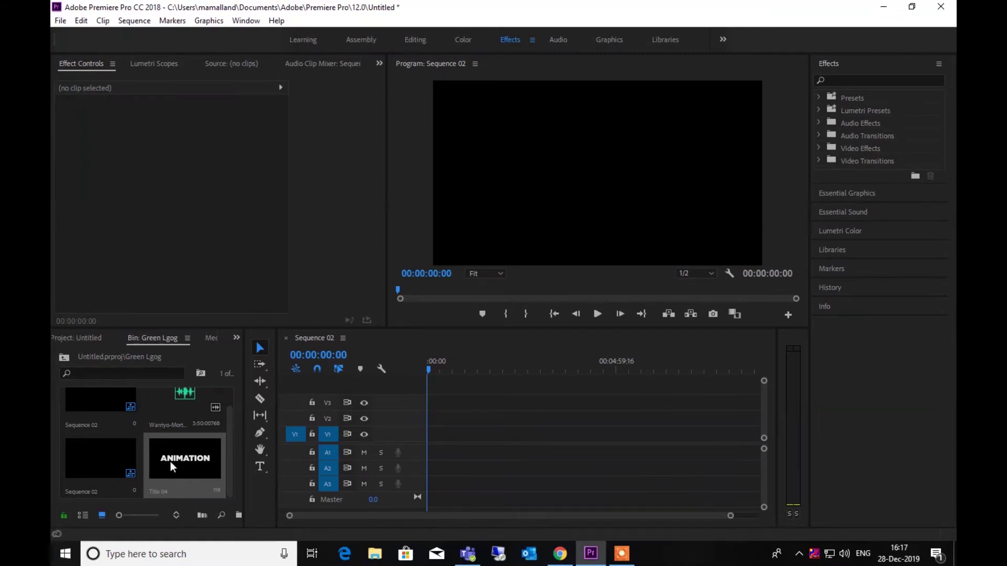
Step: Place Title 04 at the start of Sequence 02 on V1 and play it back
drag(174, 467, 429, 434)
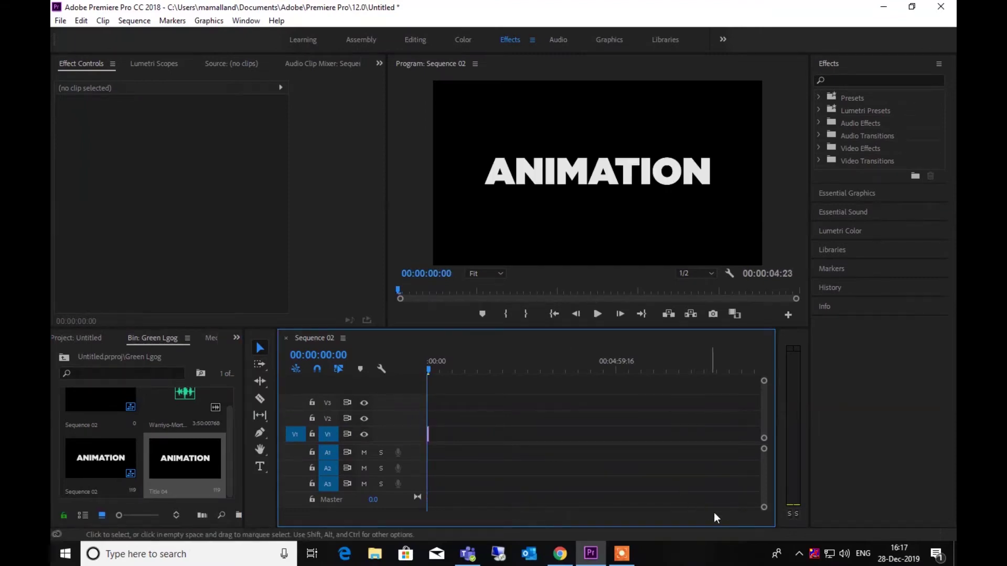
drag(728, 516, 562, 524)
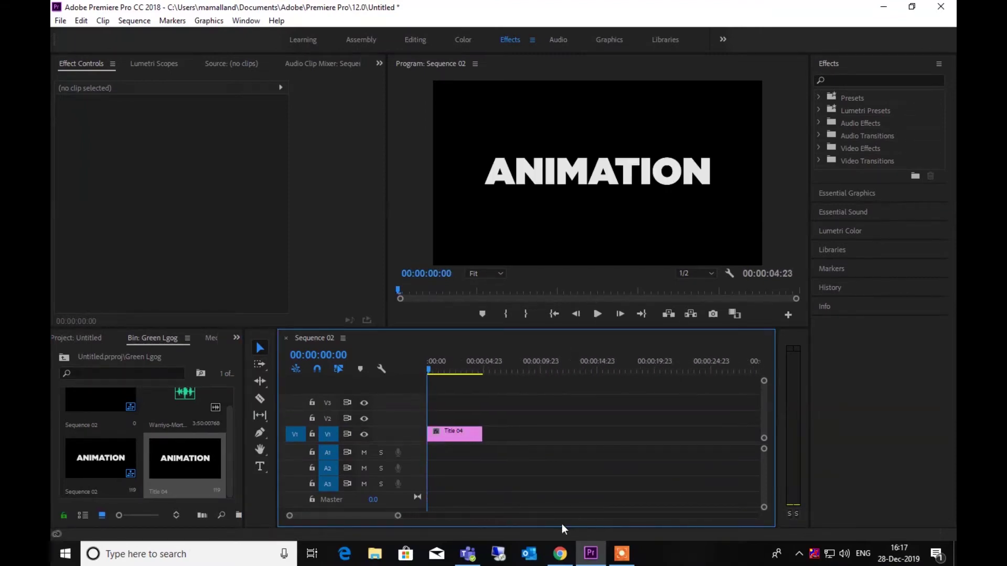
click(465, 434)
key(space)
key(space)
Step: Duplicate the Title 04 clip onto track V2 and return the playhead near the start
drag(469, 433, 469, 417)
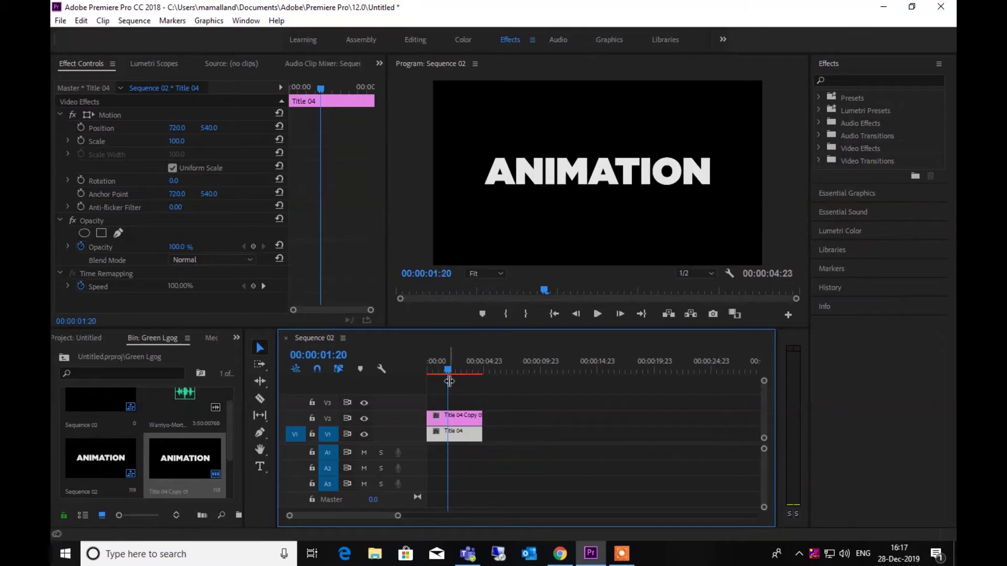
drag(444, 370, 432, 370)
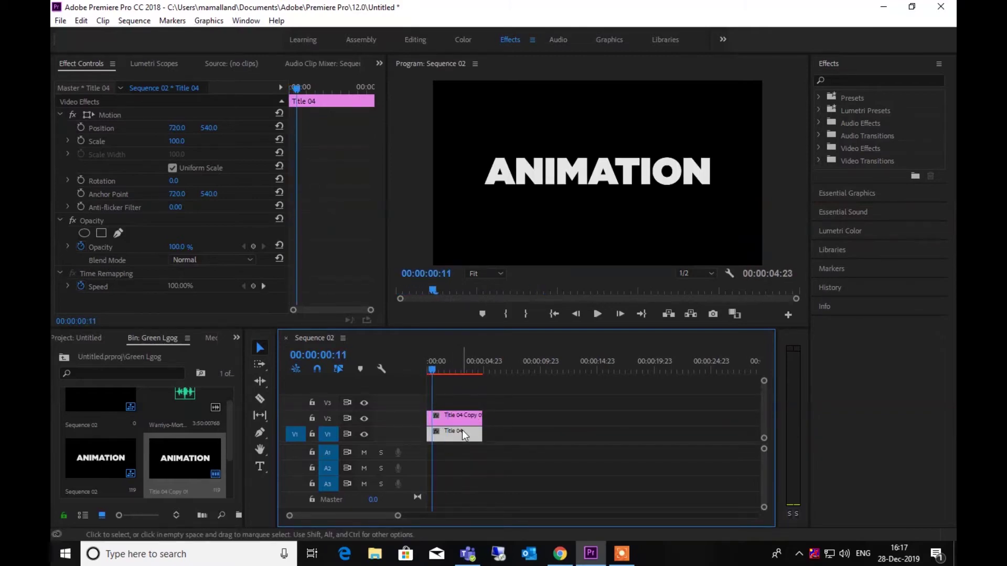
click(846, 81)
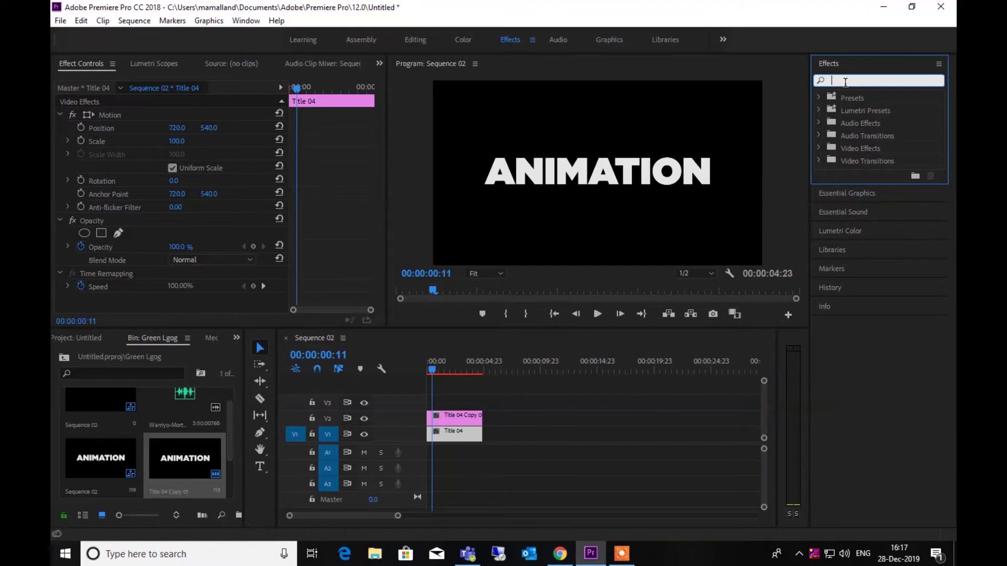
Step: Apply the Crop effect to both Title 04 and its copy
text(cROP)
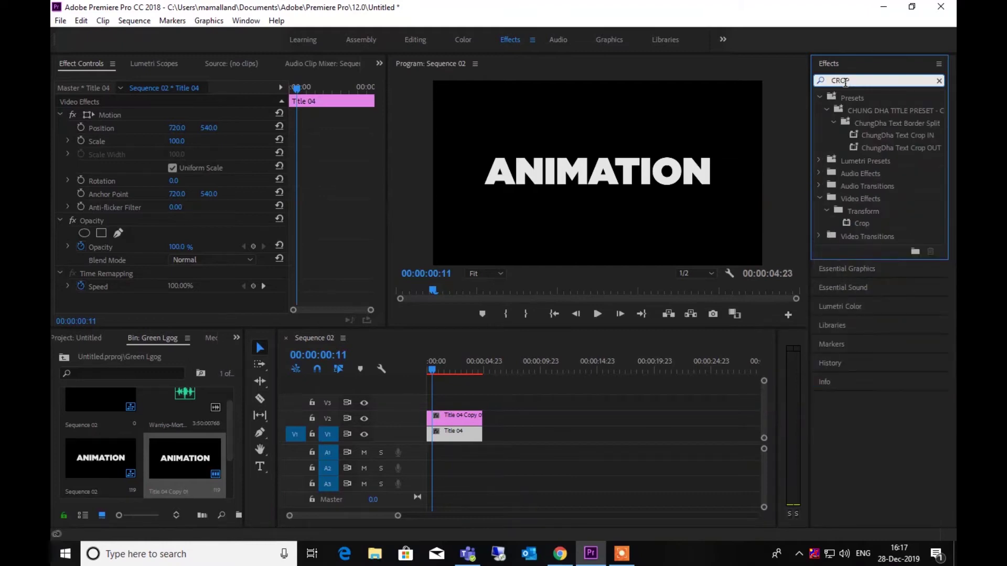
drag(851, 222, 465, 441)
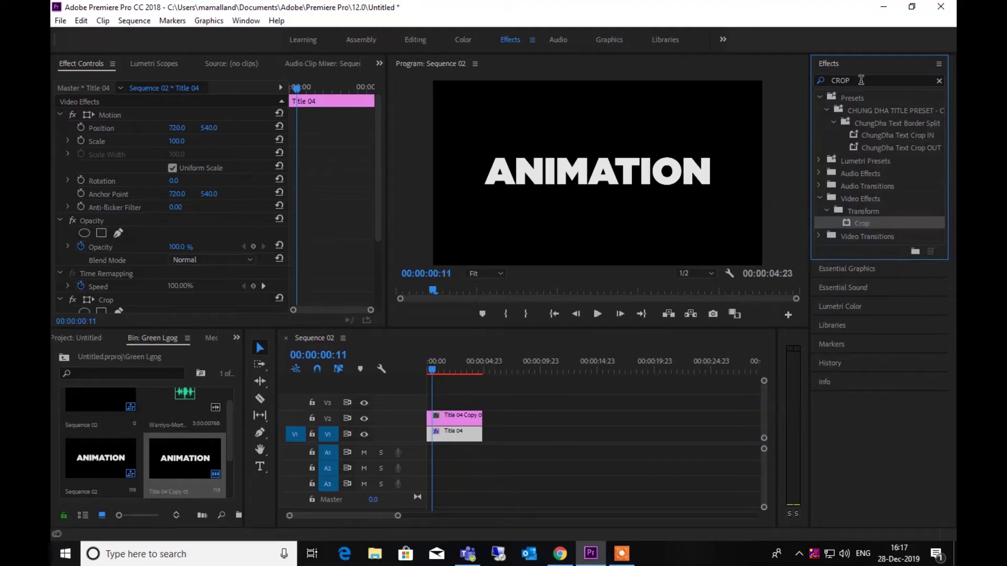
drag(858, 223, 459, 417)
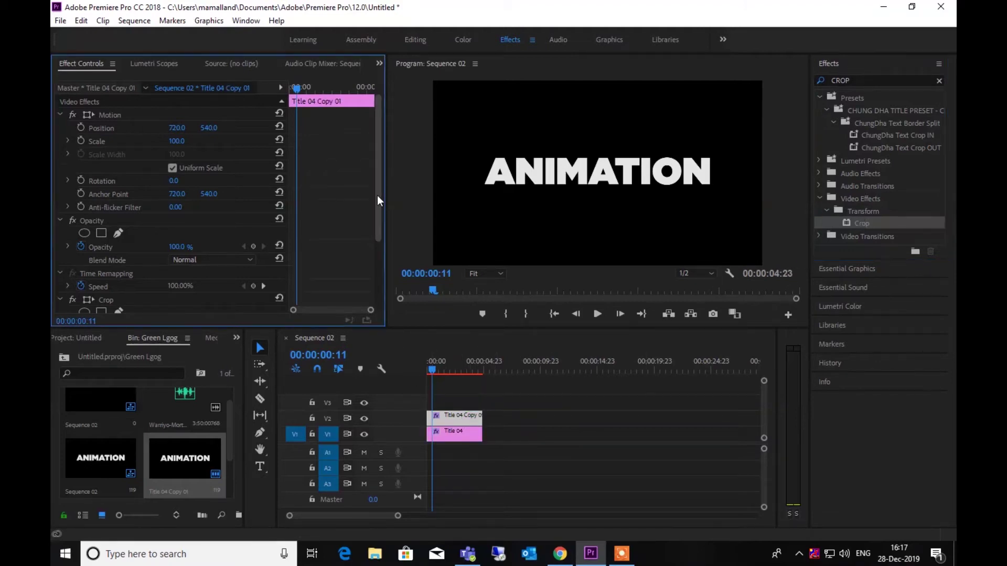
drag(377, 195, 379, 297)
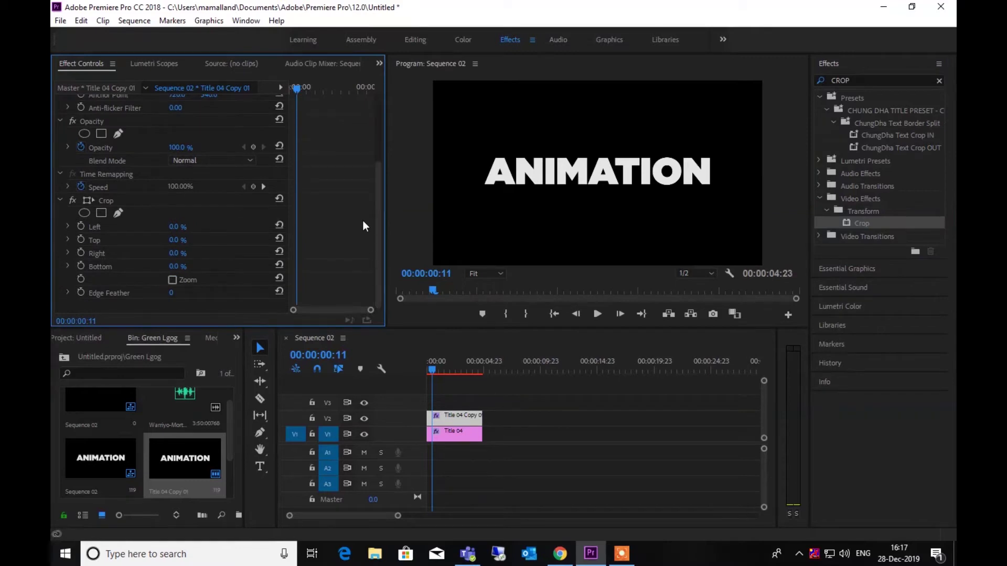
Step: Try a Crop Left value of 5 on the copy, then reset Left to 0
click(175, 227)
text(5)
key(Return)
click(187, 226)
key(Return)
click(185, 239)
key(Return)
Step: With V1 hidden, set the copy's Crop Top to 50%, then show V1 again
click(363, 435)
drag(203, 240, 242, 241)
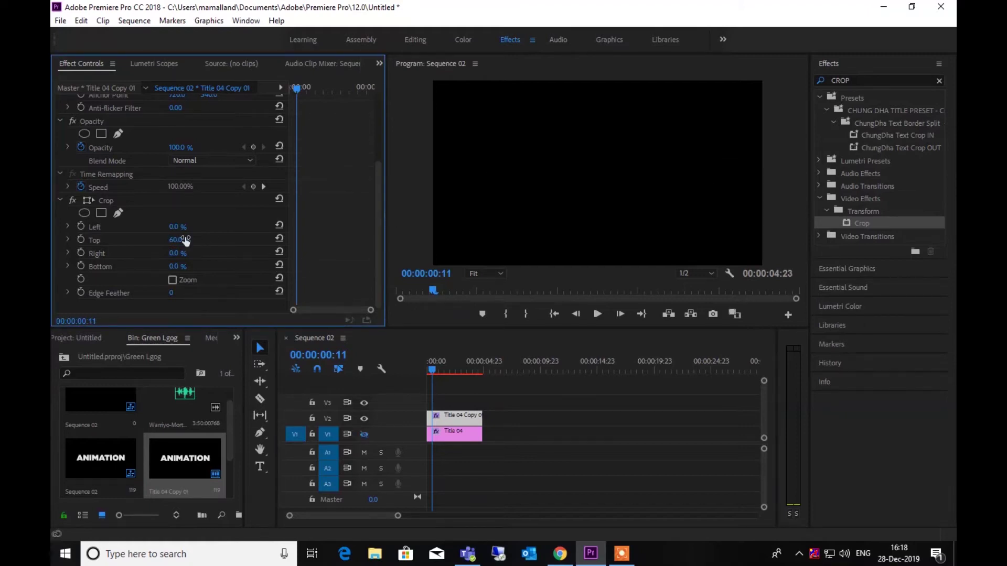
click(179, 240)
text(50)
key(Return)
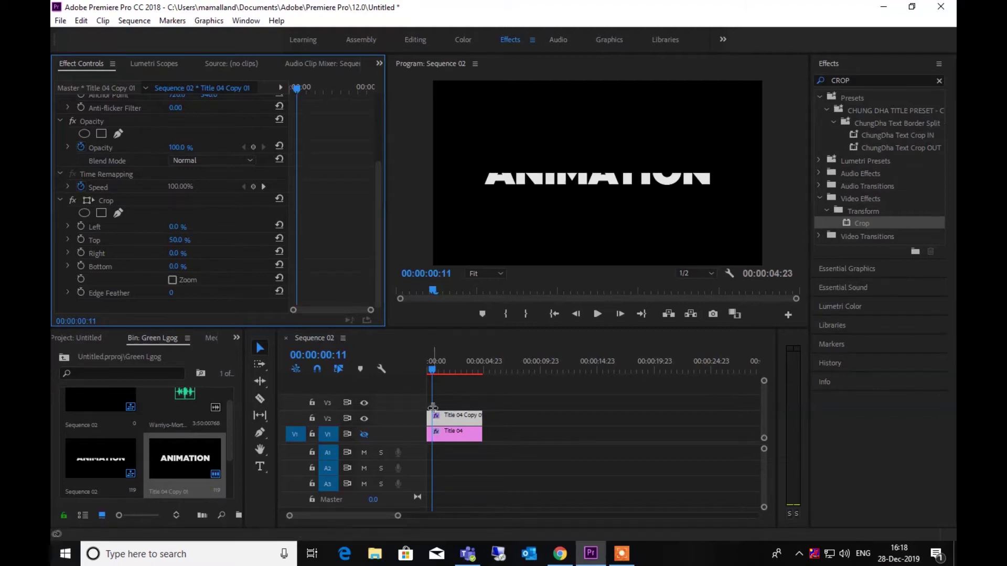
click(364, 434)
Step: Hide V2, set Title 04's Crop Bottom to 50%, then show V2 again
click(364, 418)
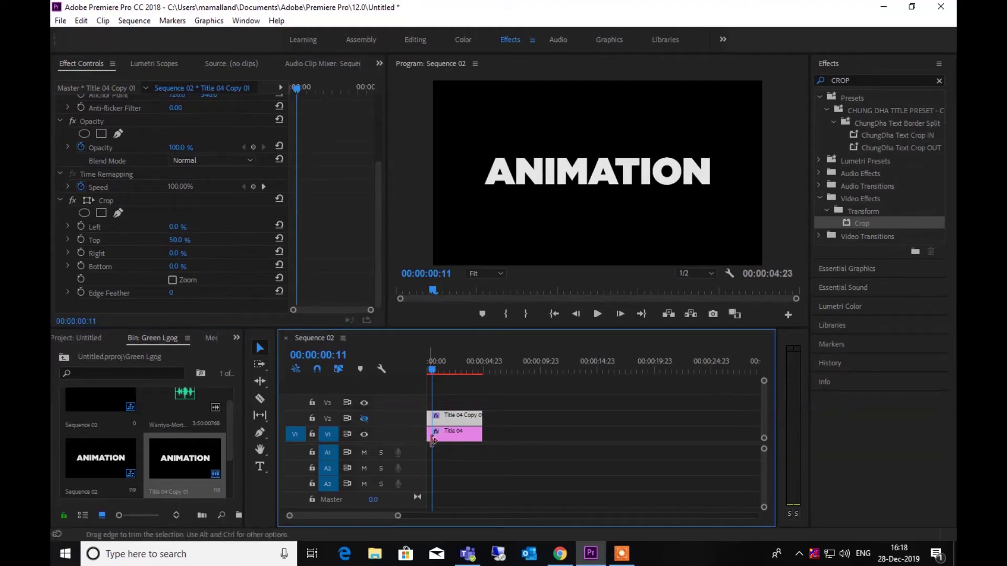
click(448, 437)
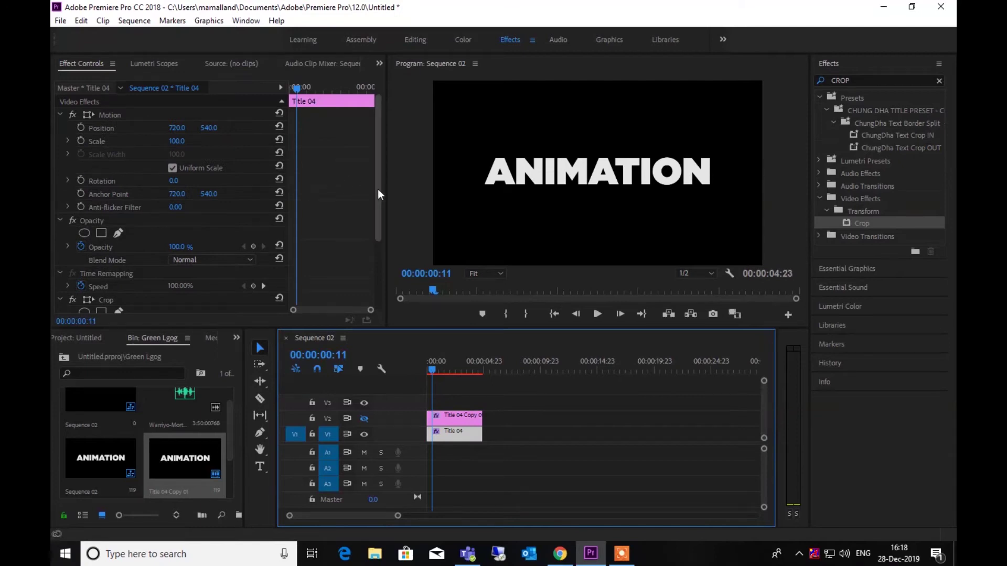
drag(377, 188, 367, 266)
click(168, 266)
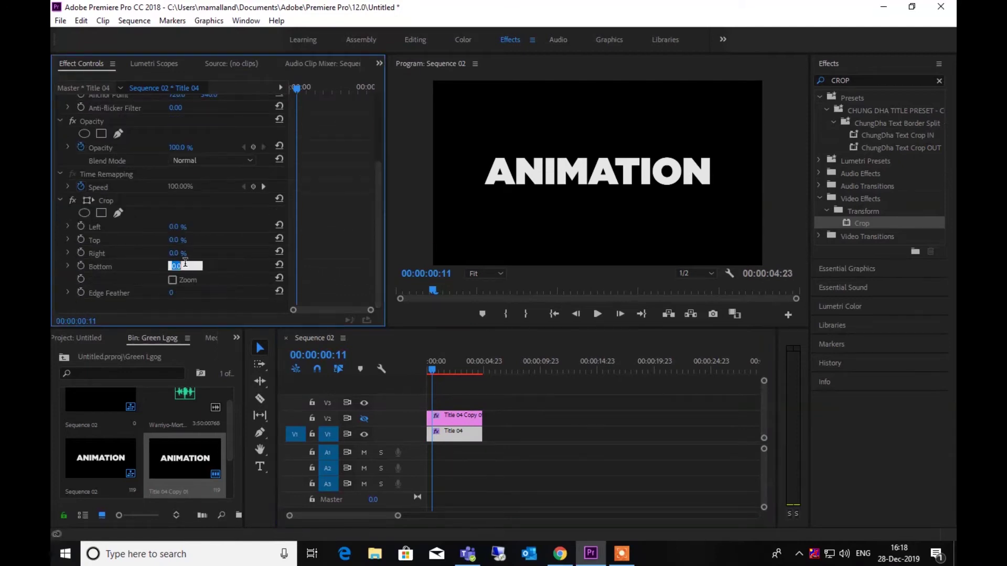
text(50)
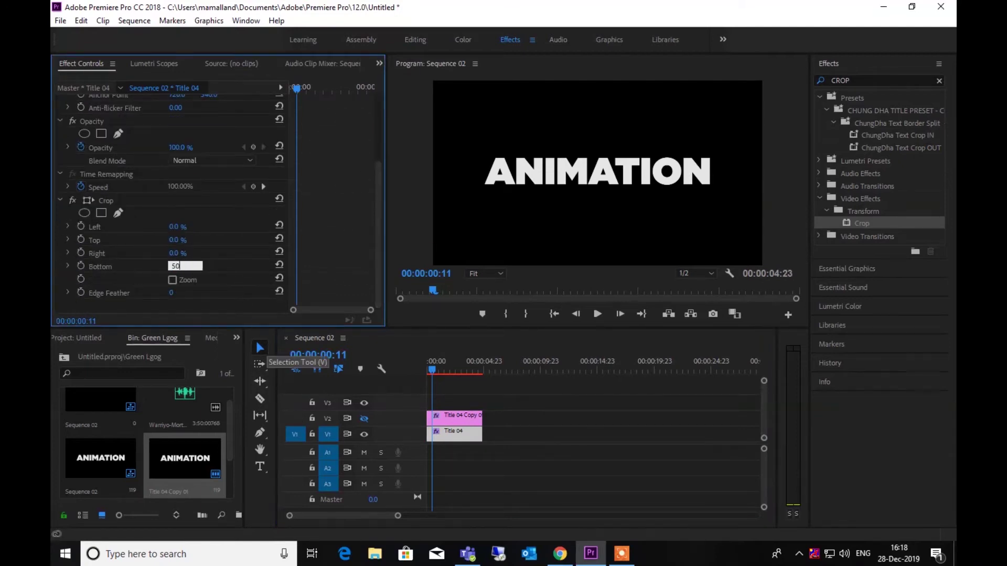
key(Return)
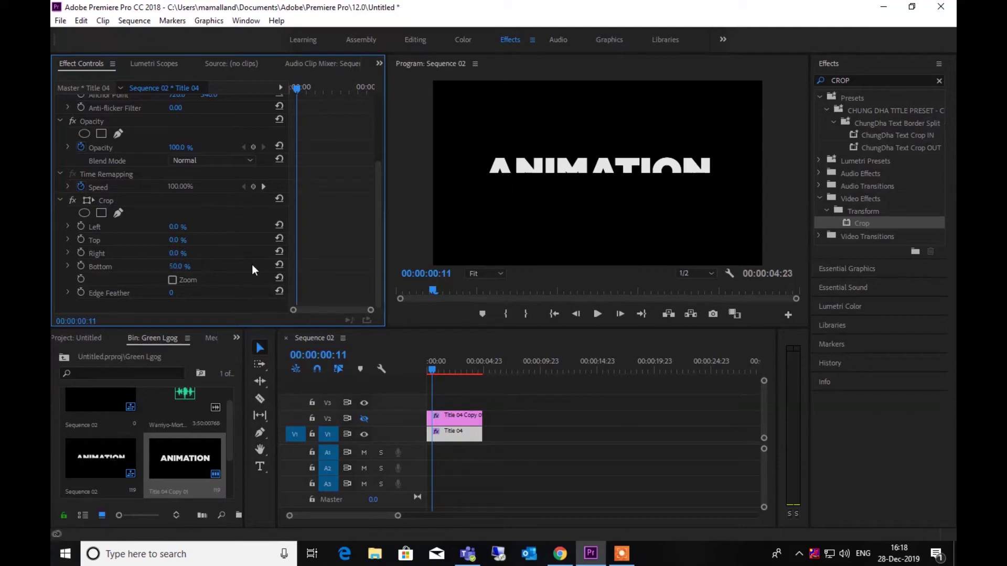
click(363, 419)
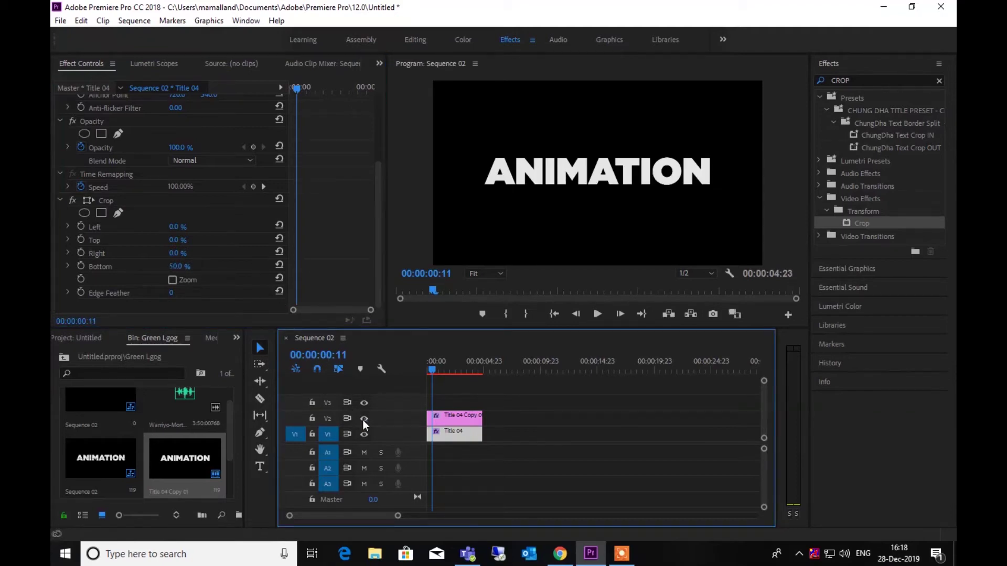
drag(397, 515, 377, 516)
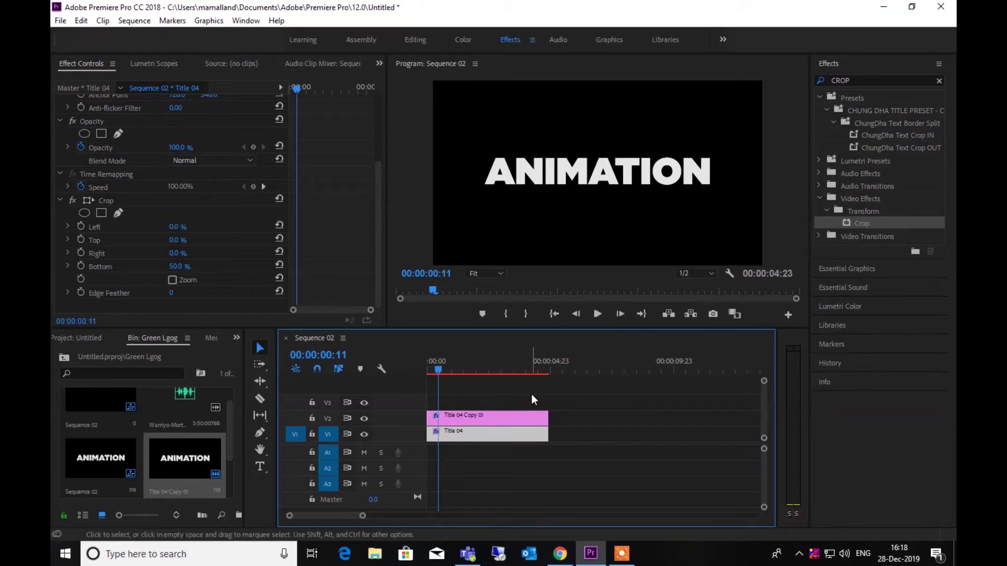
Step: Enable Position keyframing on Title 04 Copy 01 and keyframe X 720 at 00:00:01:00
click(522, 417)
drag(436, 368, 409, 370)
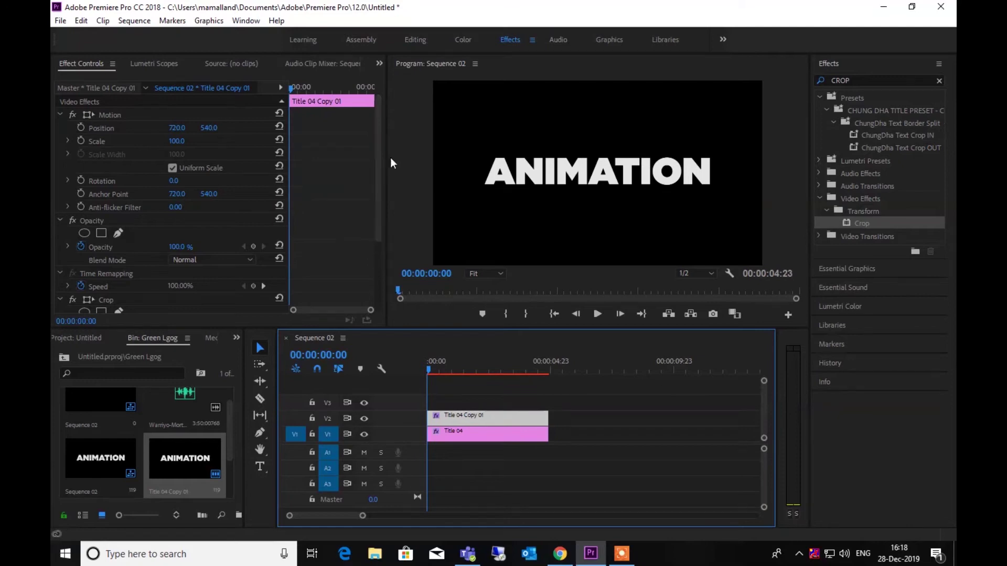
click(80, 128)
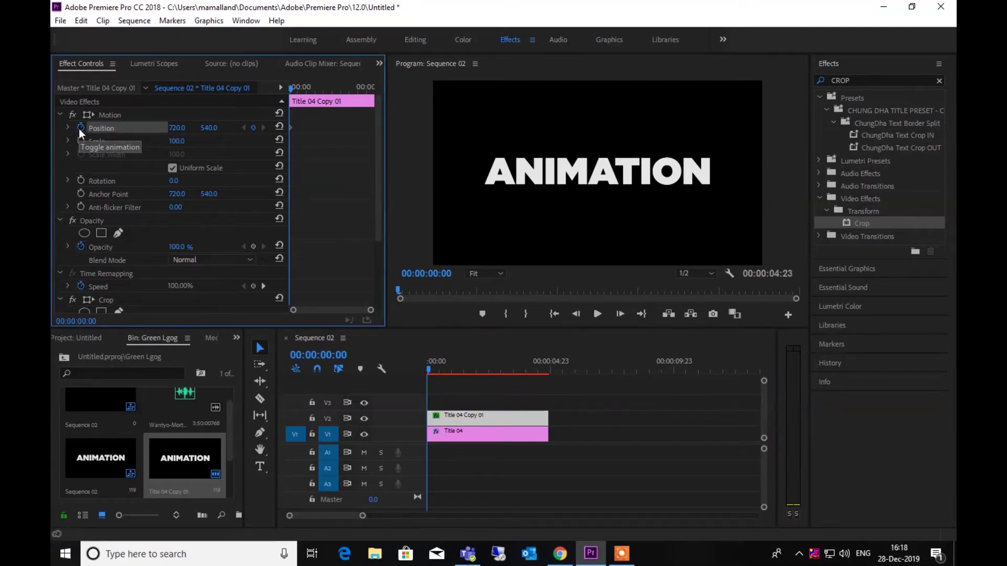
click(430, 368)
drag(430, 366, 454, 371)
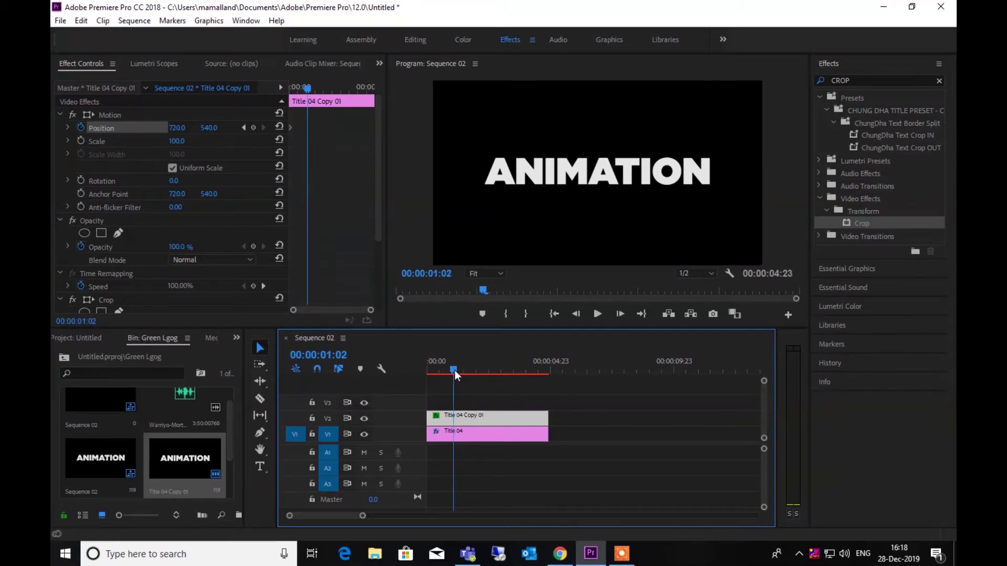
key(Left)
key(Left)
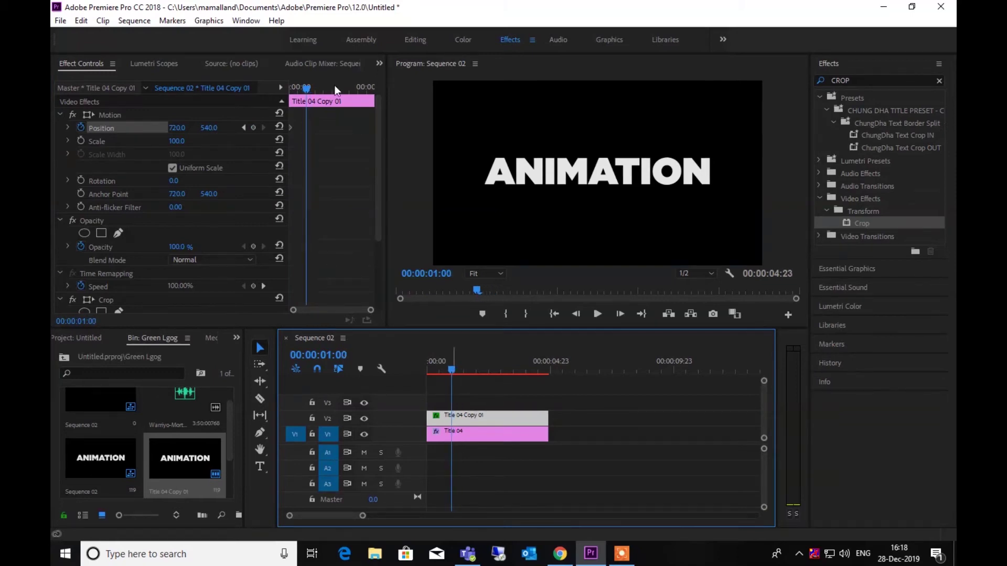
click(255, 128)
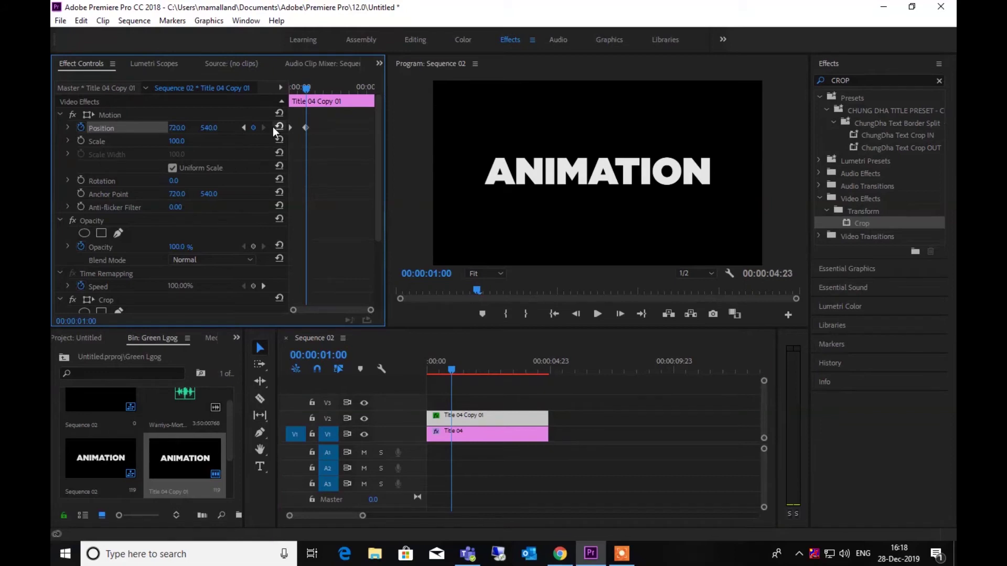
Step: Set the copy's Position X to -545 at 00:00:00:00 and preview the slide-in
click(244, 128)
drag(177, 127, 126, 128)
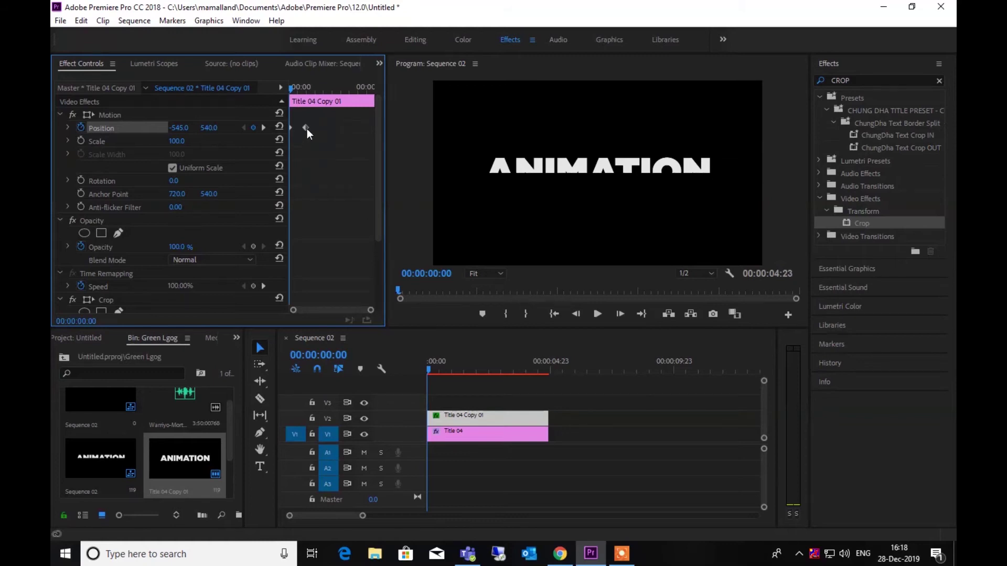
key(space)
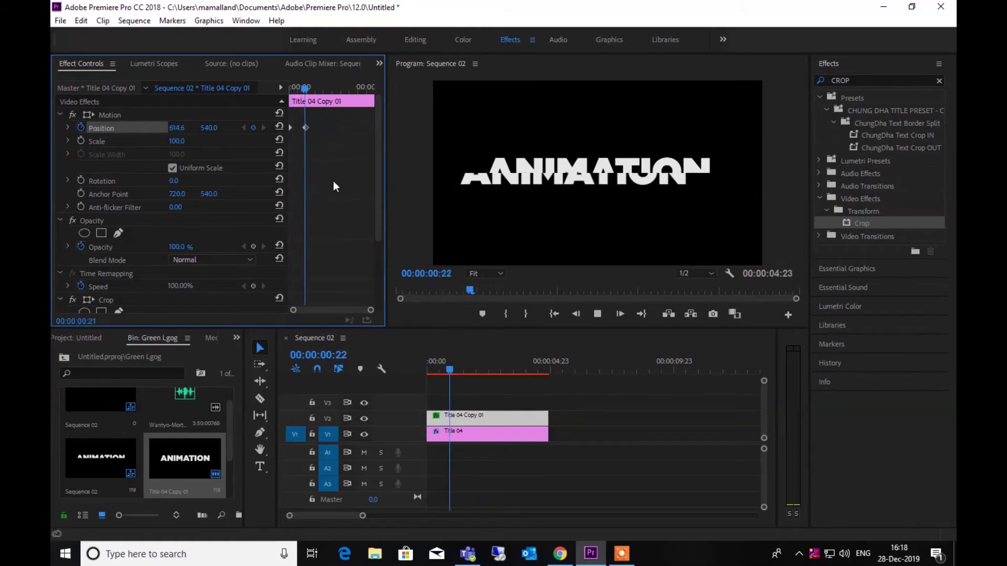
click(312, 87)
click(242, 127)
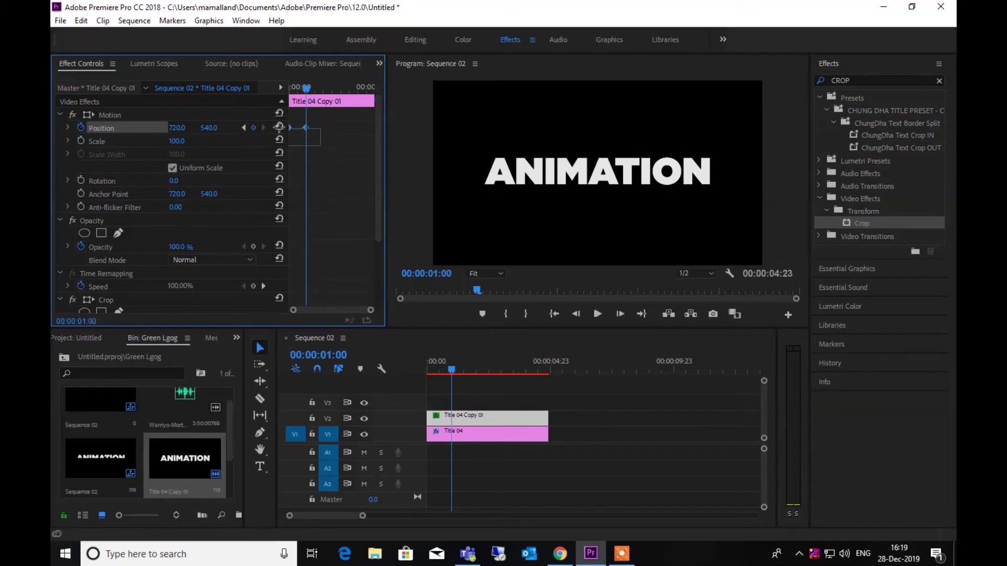
Step: Apply Ease In to the copy's one-second Position keyframe and steepen its velocity curve
right_click(305, 127)
mouse_move(390, 237)
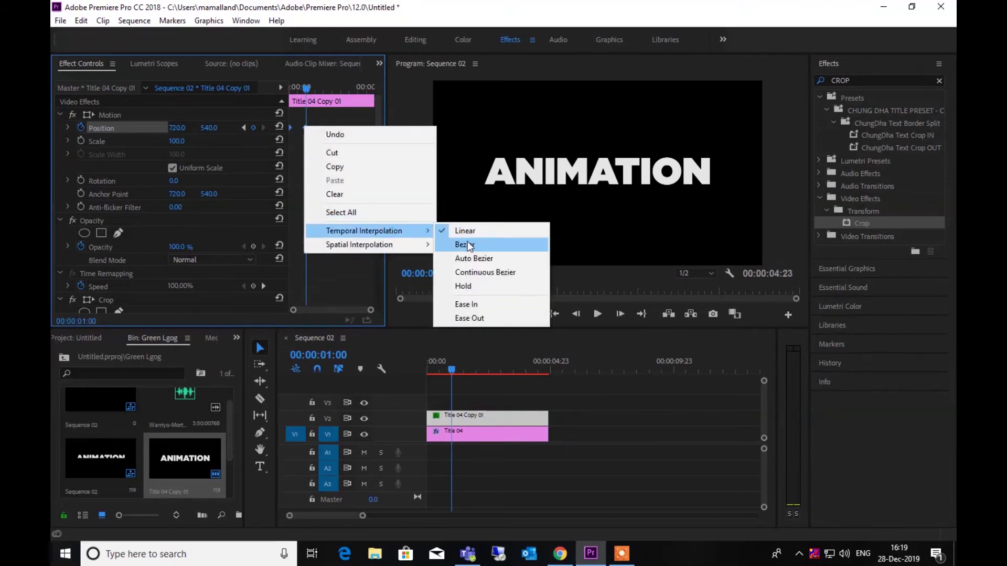
click(467, 305)
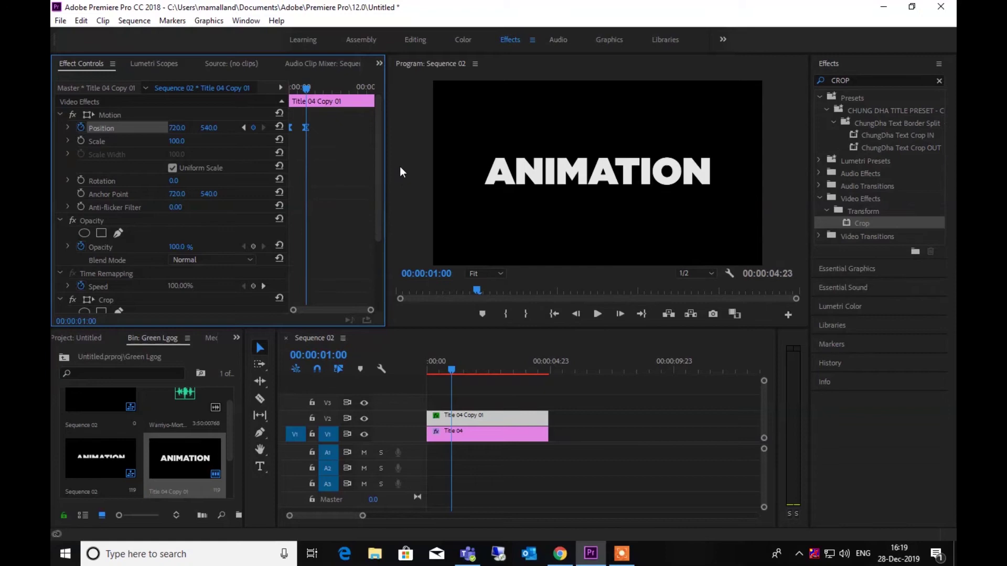
click(66, 128)
drag(305, 167, 300, 169)
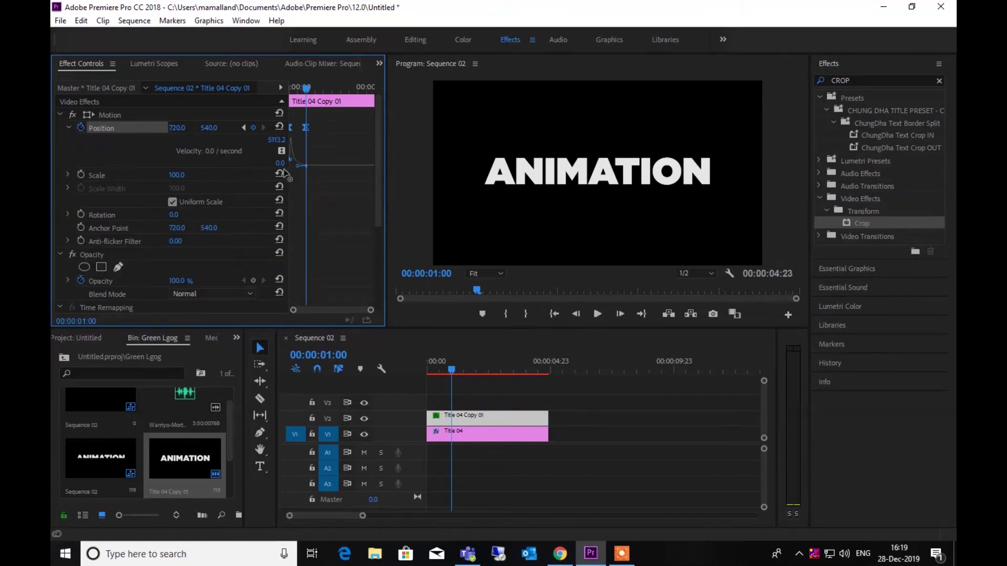
Step: Replay the eased slide-in from the start
drag(309, 87, 251, 103)
key(space)
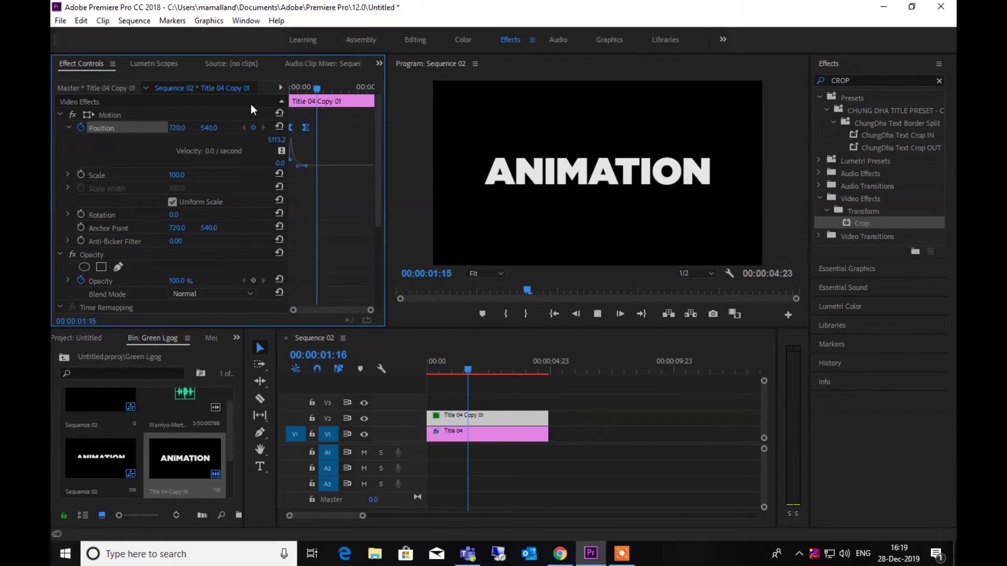
key(space)
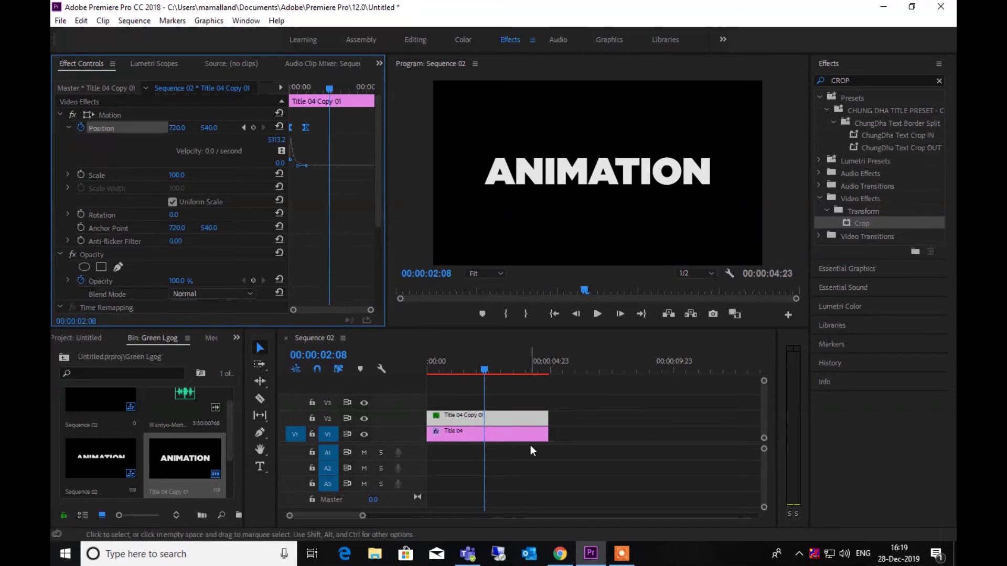
click(243, 127)
click(514, 439)
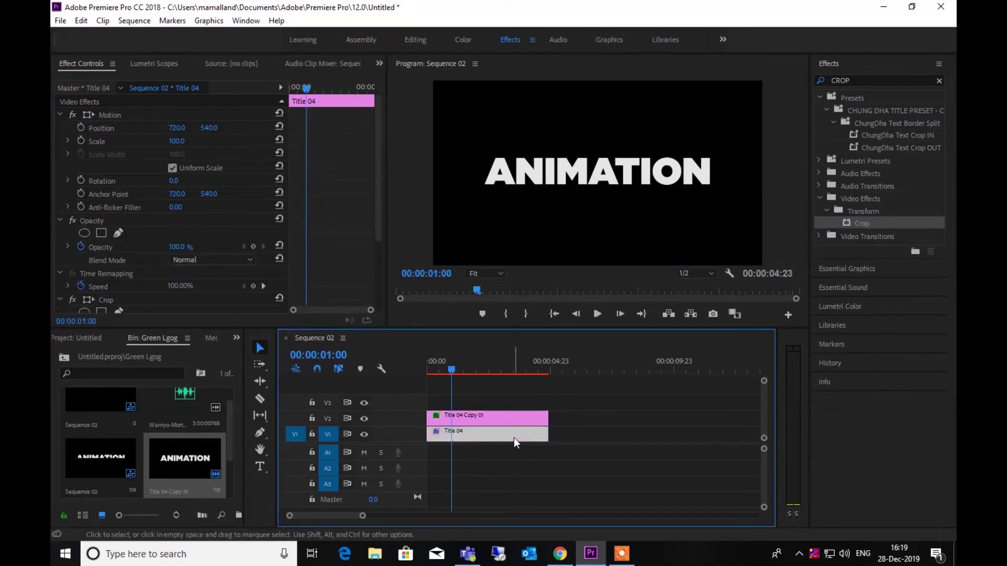
Step: Keyframe Title 04's Position centred at 00:00:01:00 and at about X 1914 at 00:00:00:00
click(81, 128)
drag(306, 87, 280, 84)
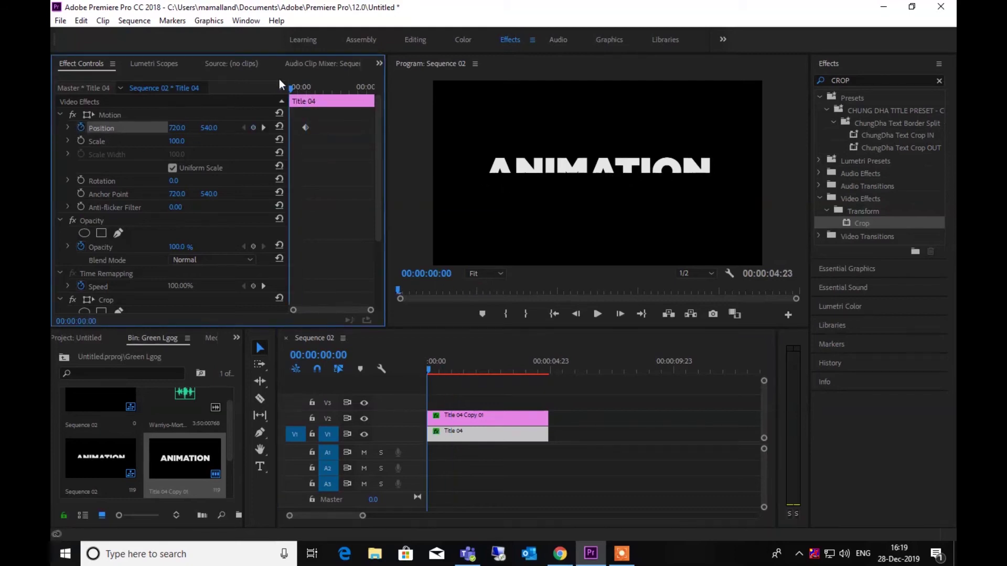
click(253, 128)
drag(182, 131, 802, 131)
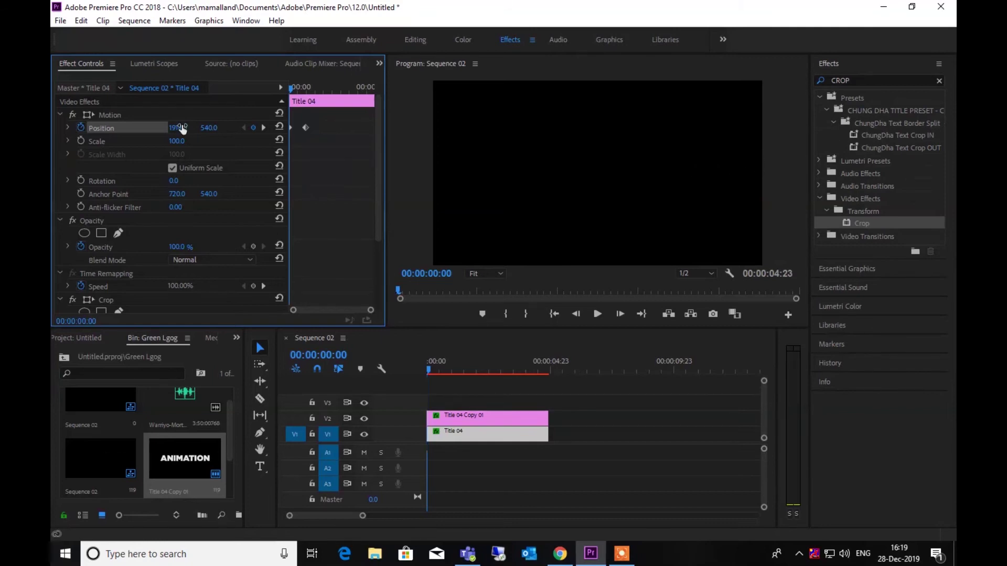
key(space)
key(space)
click(304, 129)
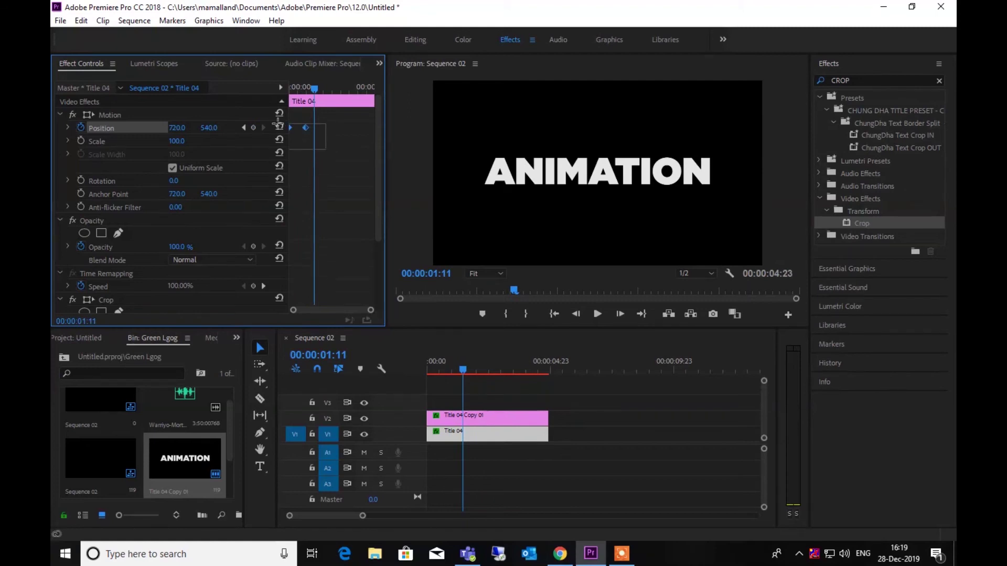
Step: Apply Ease In to Title 04's one-second Position keyframe and steepen its velocity curve
right_click(304, 129)
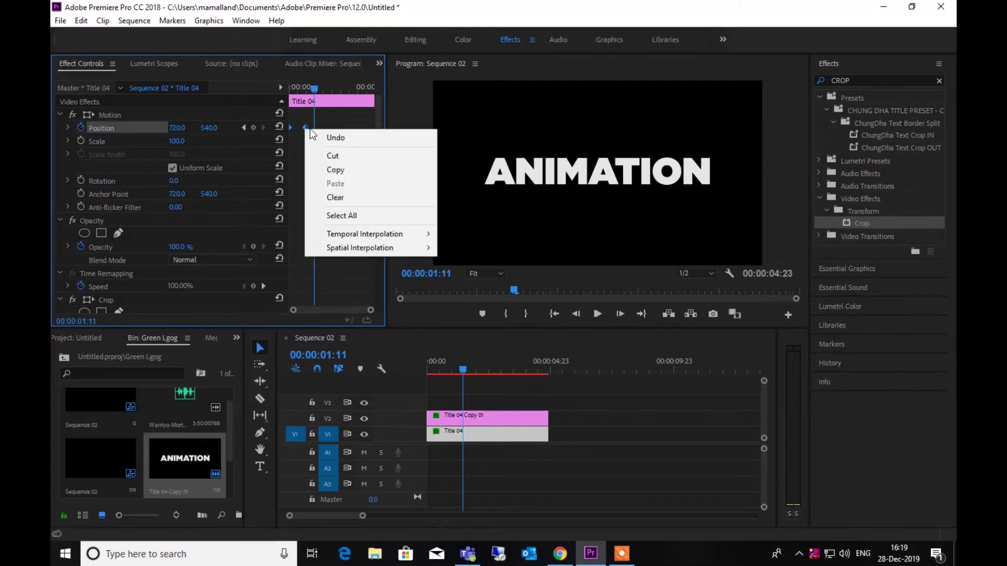
mouse_move(387, 235)
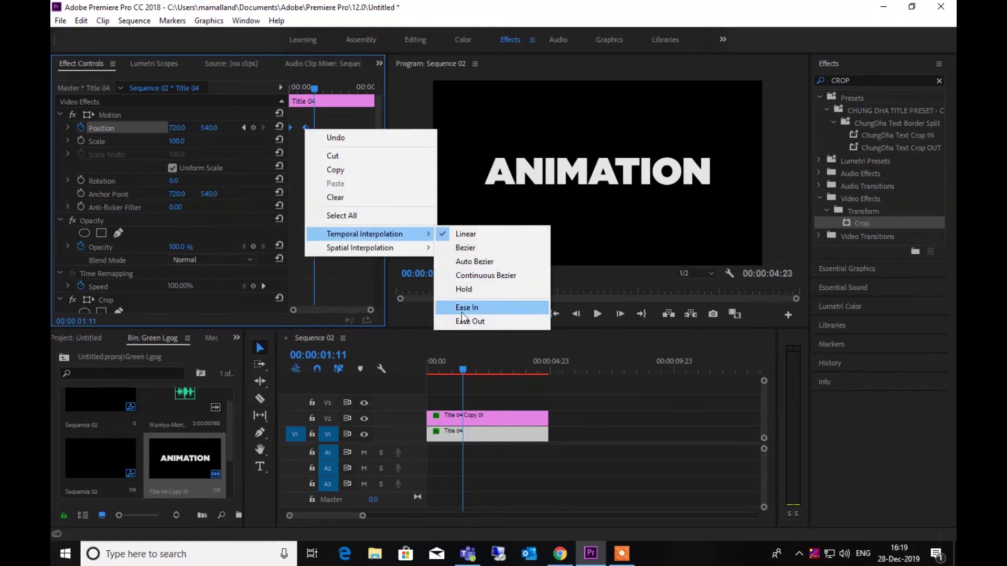
click(462, 311)
click(67, 129)
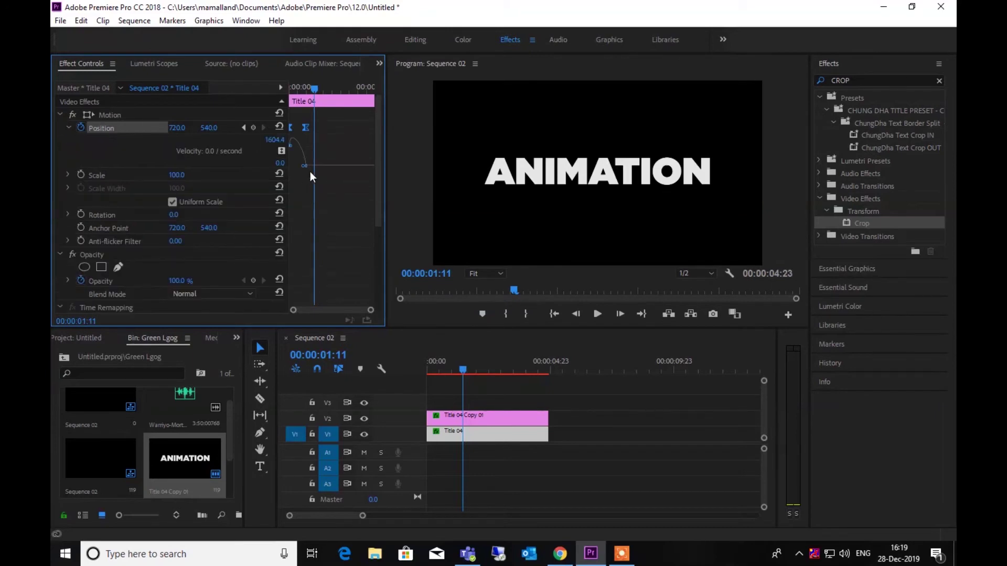
drag(303, 166, 275, 179)
Step: Preview the converging halves several times, leaving the playhead at the sequence start
key(space)
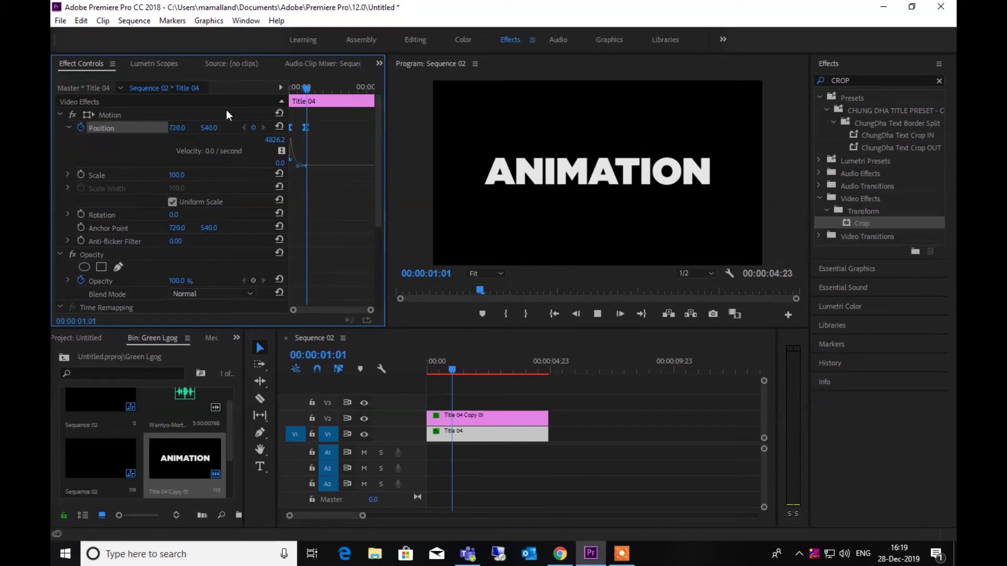
key(space)
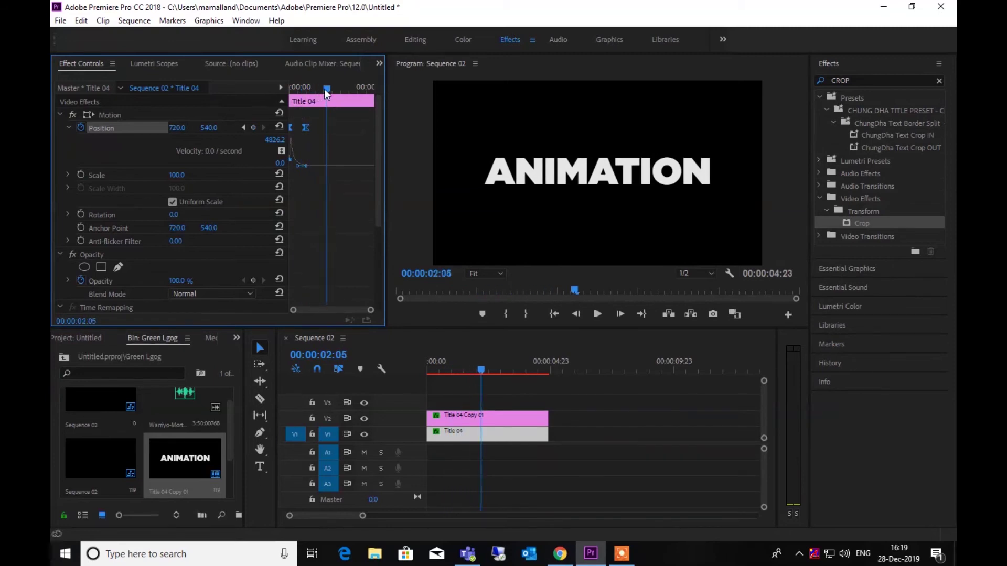
drag(325, 89, 257, 115)
key(space)
key(Home)
key(space)
key(space)
key(Home)
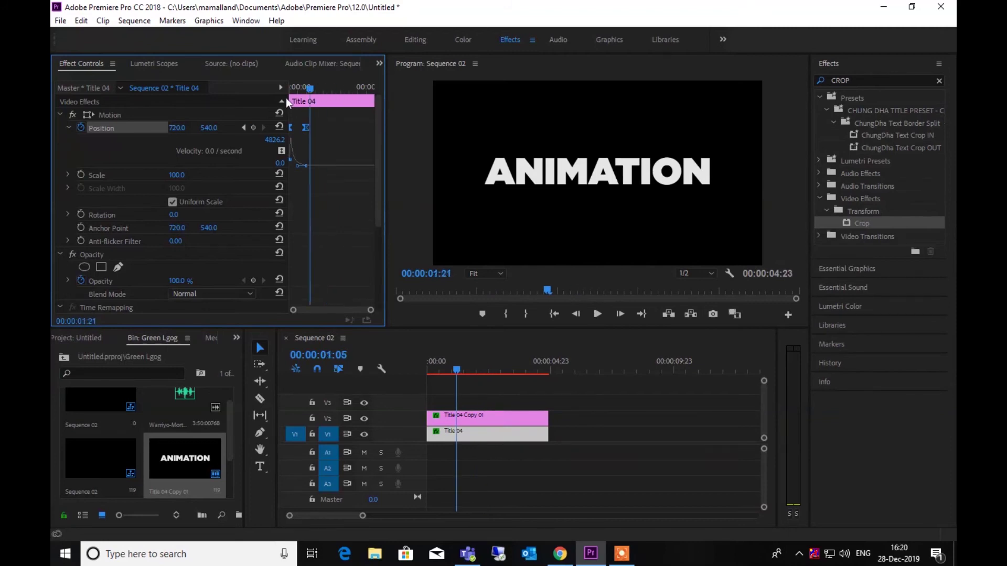
key(space)
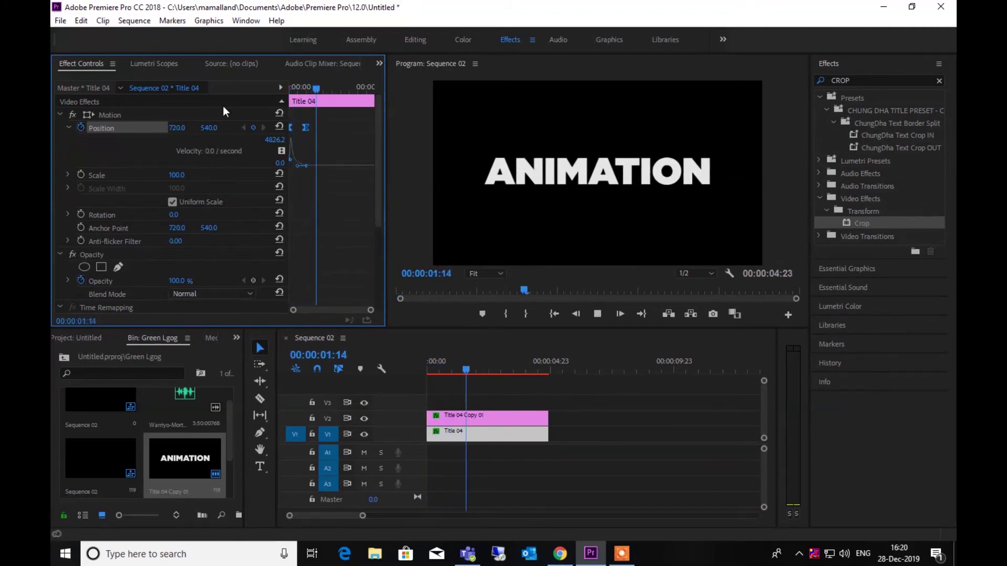
key(space)
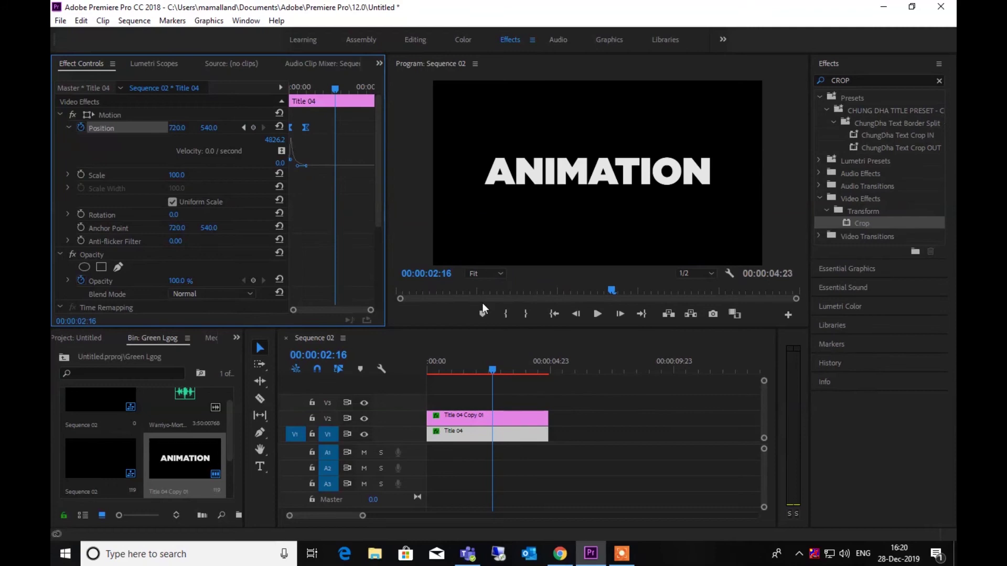
click(405, 392)
key(Home)
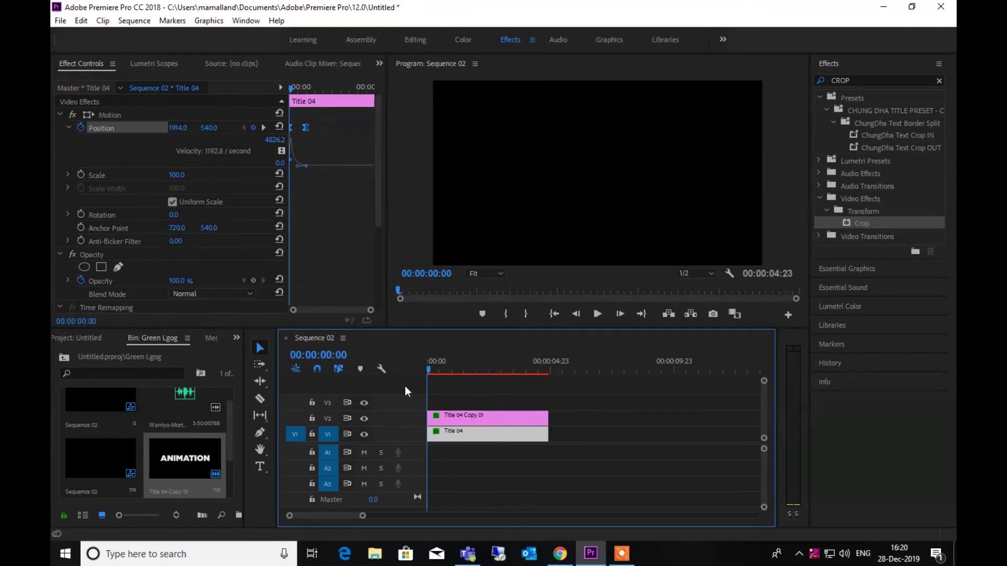
Step: Scrub through the slide-in, then render Sequence 02 In to Out and play it
mouse_move(427, 366)
mouse_down()
mouse_move(543, 360)
mouse_move(449, 355)
mouse_up()
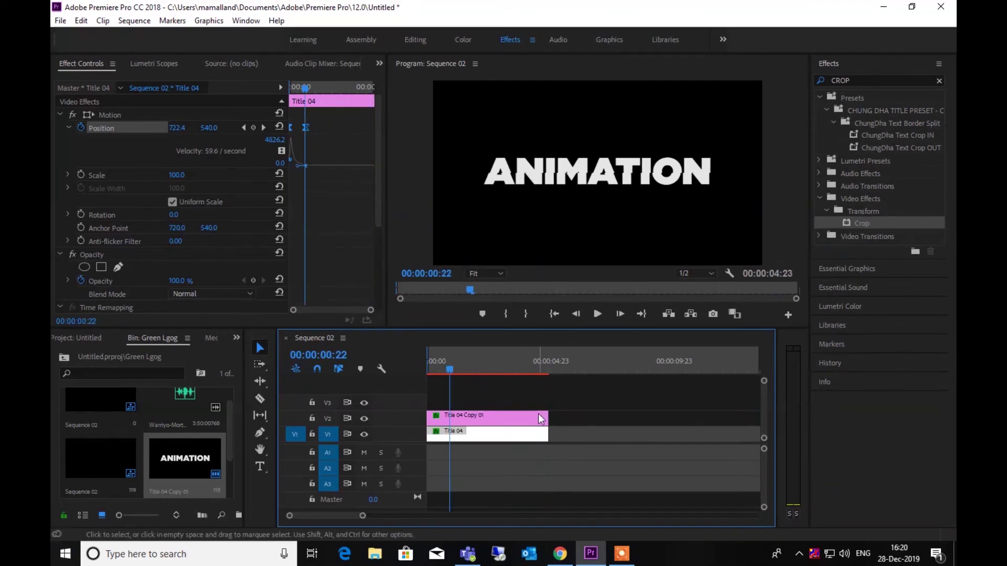
drag(452, 368, 548, 368)
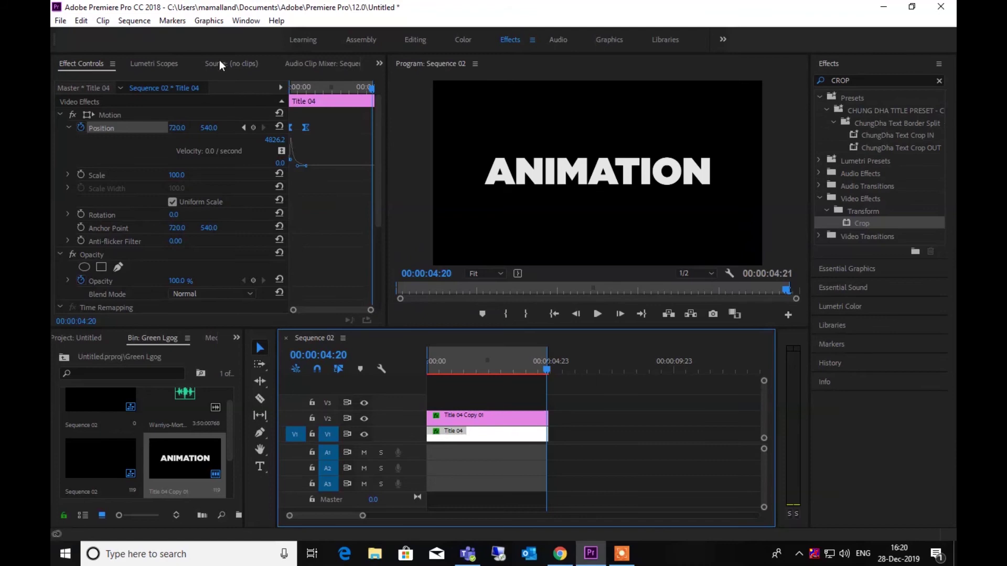
click(124, 24)
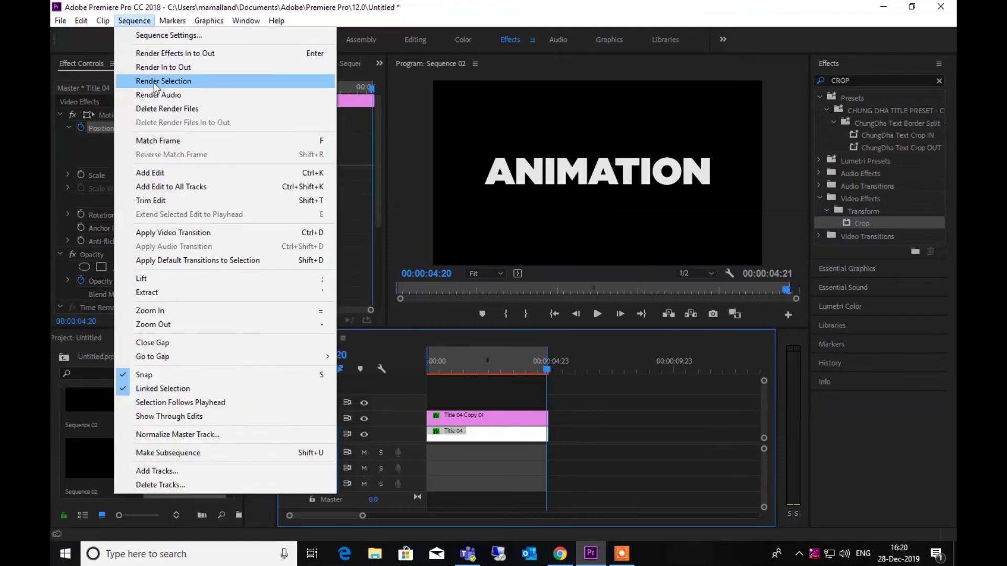
click(156, 68)
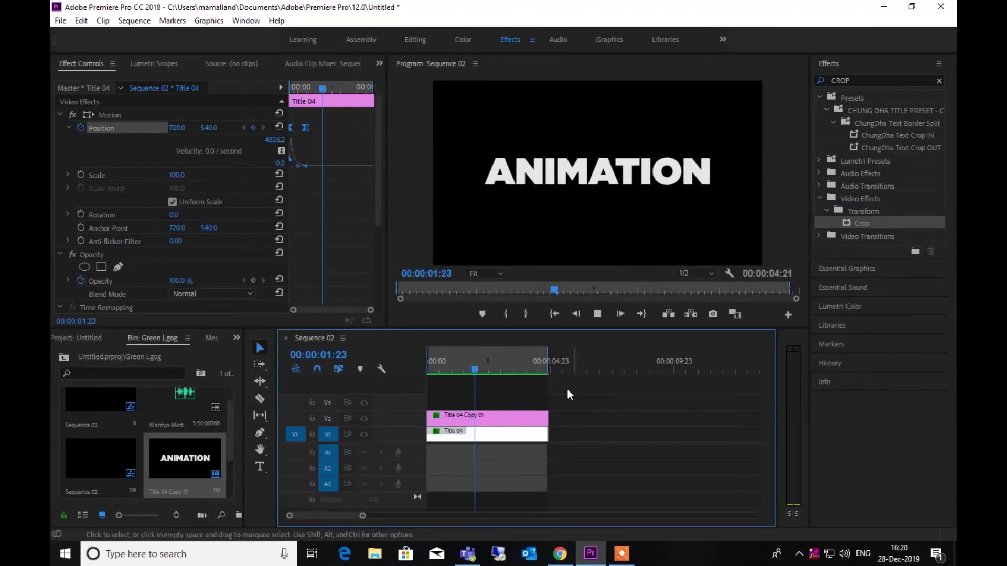
key(space)
Step: Clear the sequence's in and out points and deselect the title clip
right_click(509, 363)
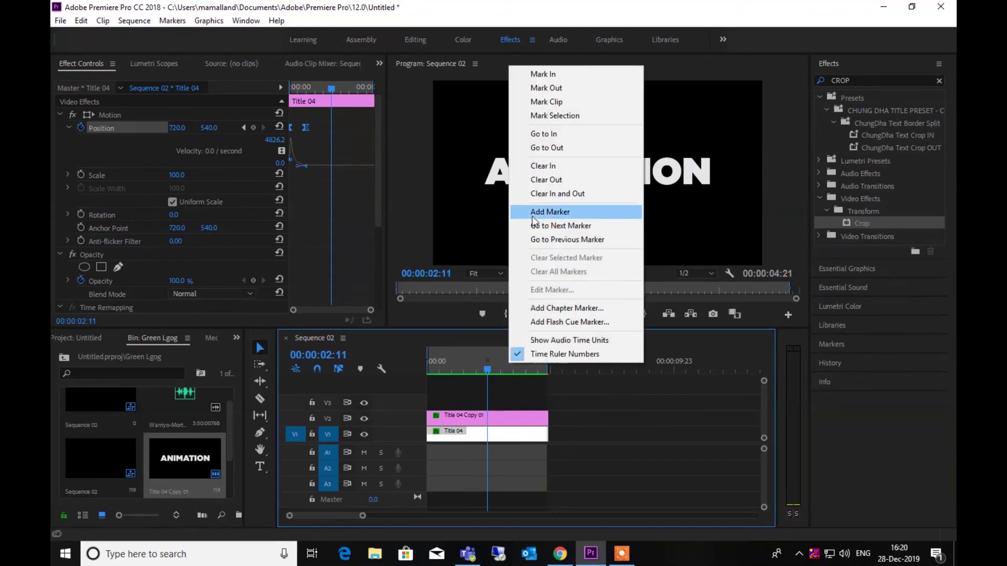
click(537, 195)
click(571, 439)
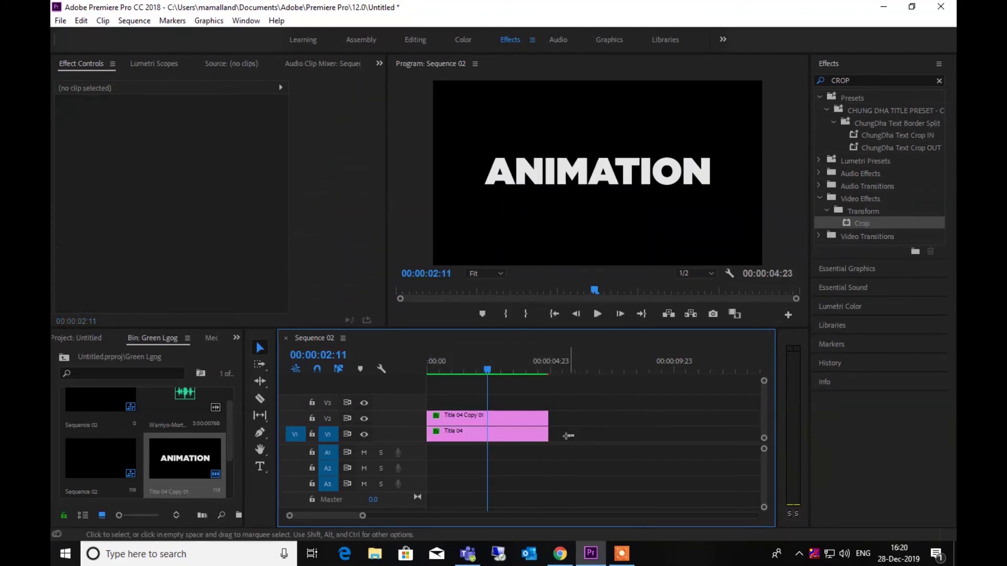
Step: Trim both ANIMATION title clips so they end at 2:10, previewing the playback
drag(568, 436, 518, 409)
key(Home)
key(space)
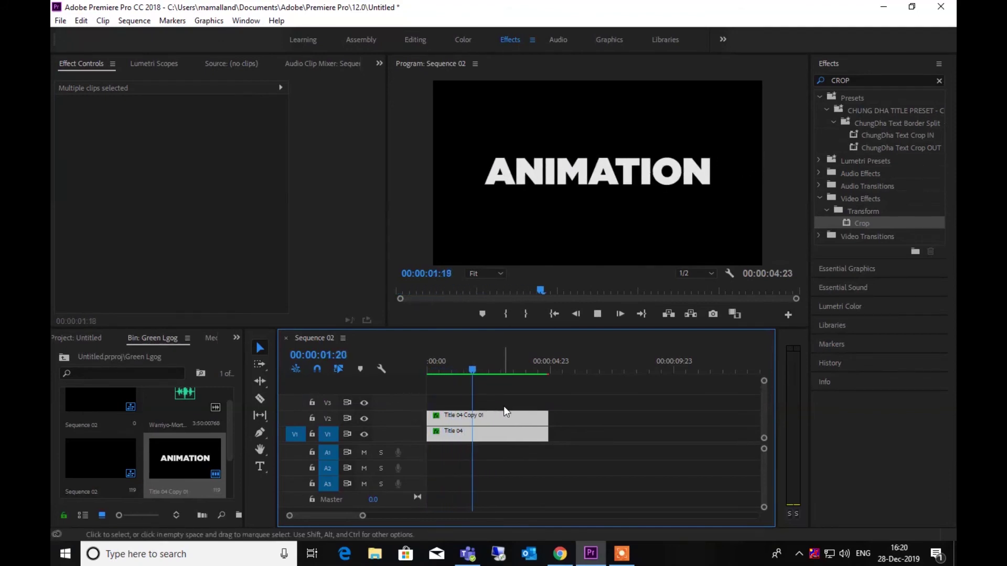
key(space)
drag(548, 419, 487, 426)
key(space)
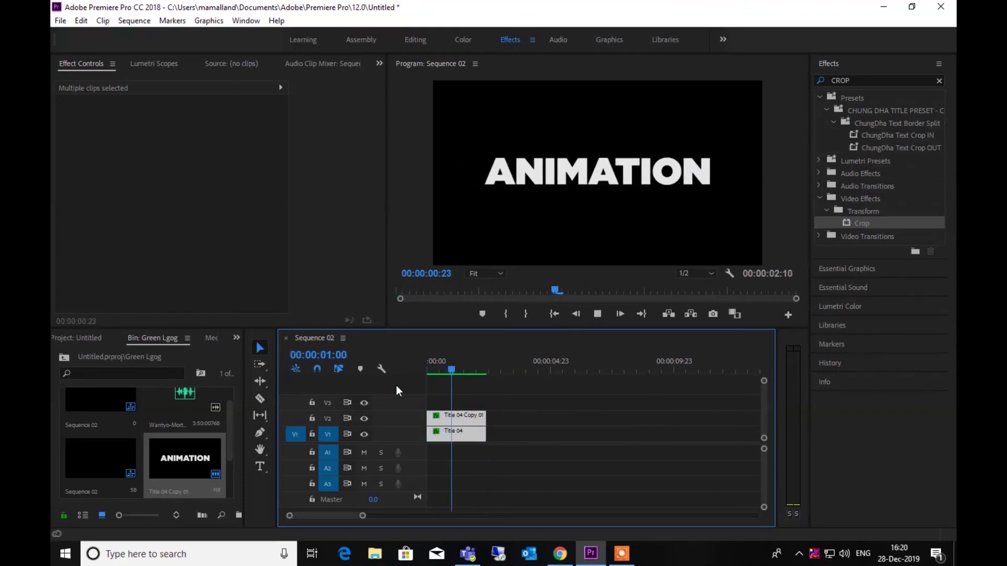
key(space)
Step: Nest both title clips into Nested Sequence 01 and duplicate it right after the original
click(505, 438)
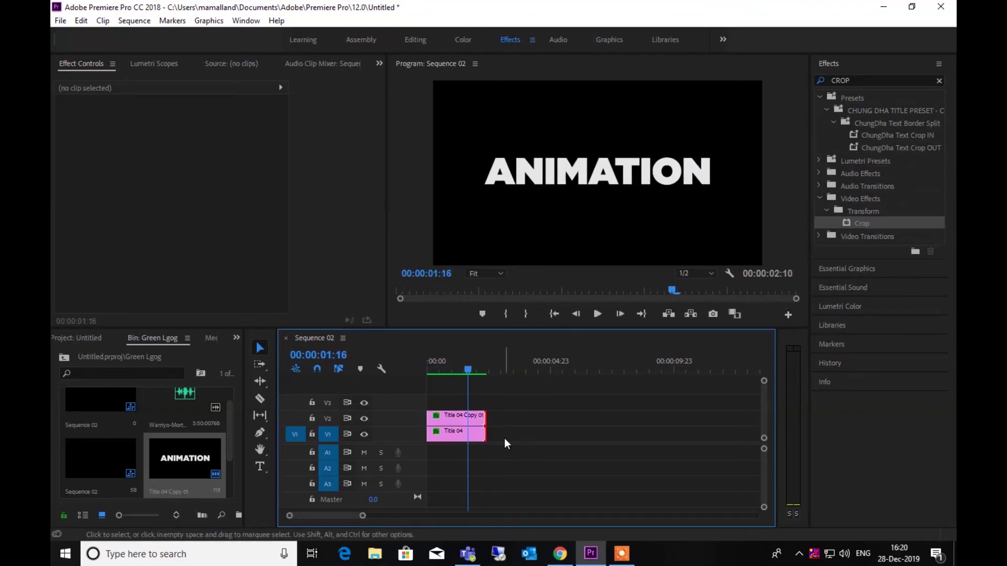
drag(505, 440, 463, 416)
right_click(462, 415)
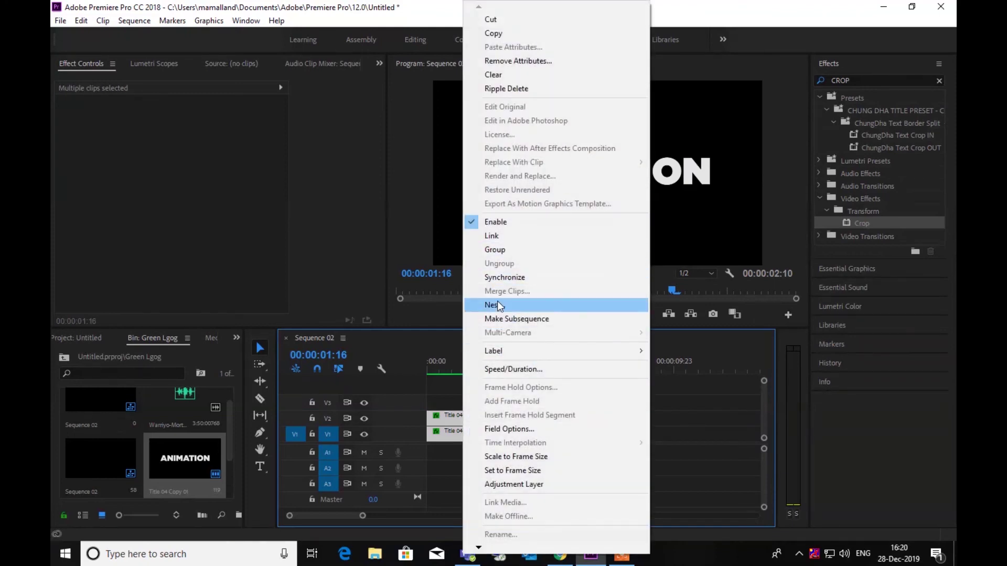
click(497, 306)
click(480, 289)
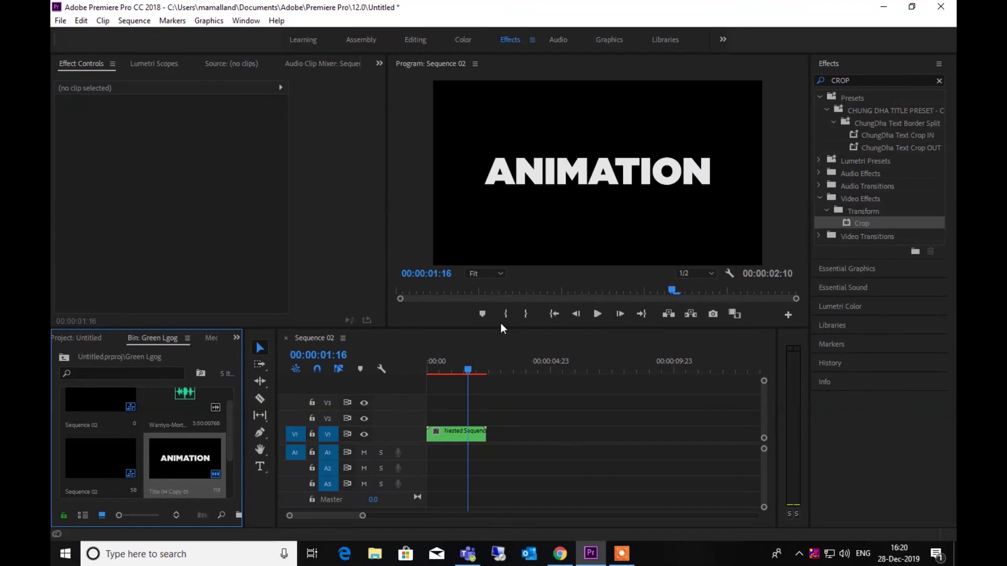
click(453, 432)
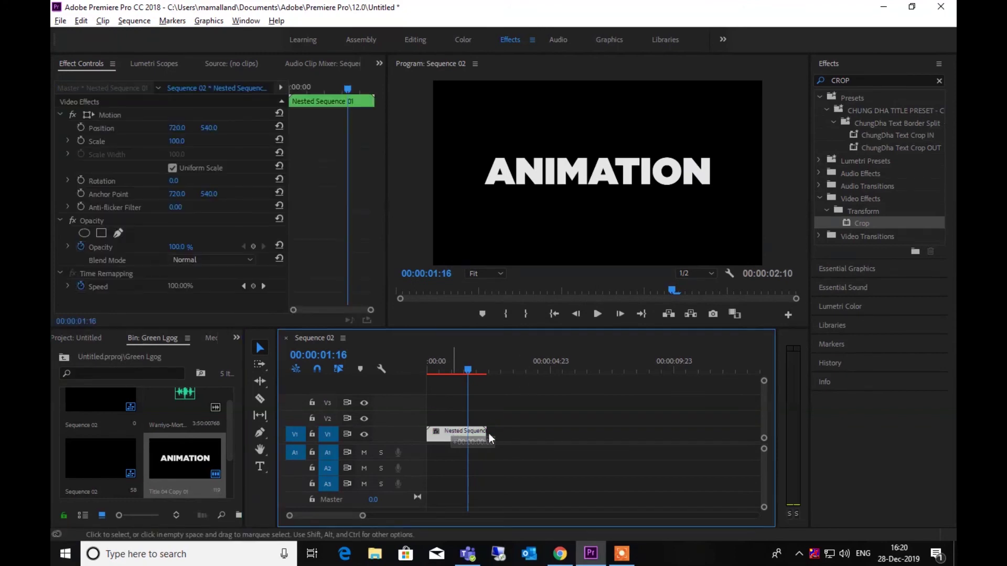
drag(474, 434, 512, 434)
Step: Turn on Reverse Speed at 100% for the duplicated nested clip in Speed/Duration
right_click(512, 433)
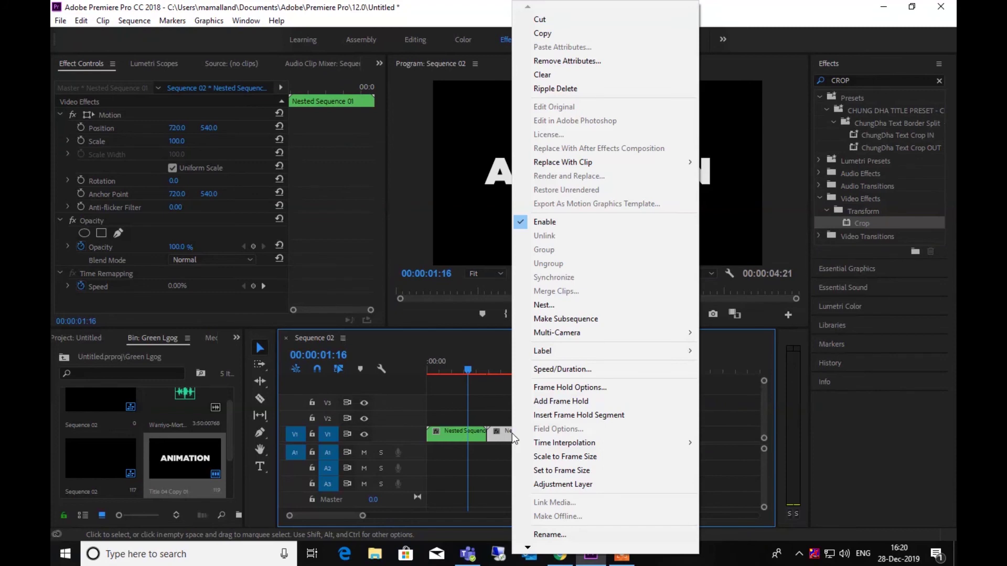
click(553, 370)
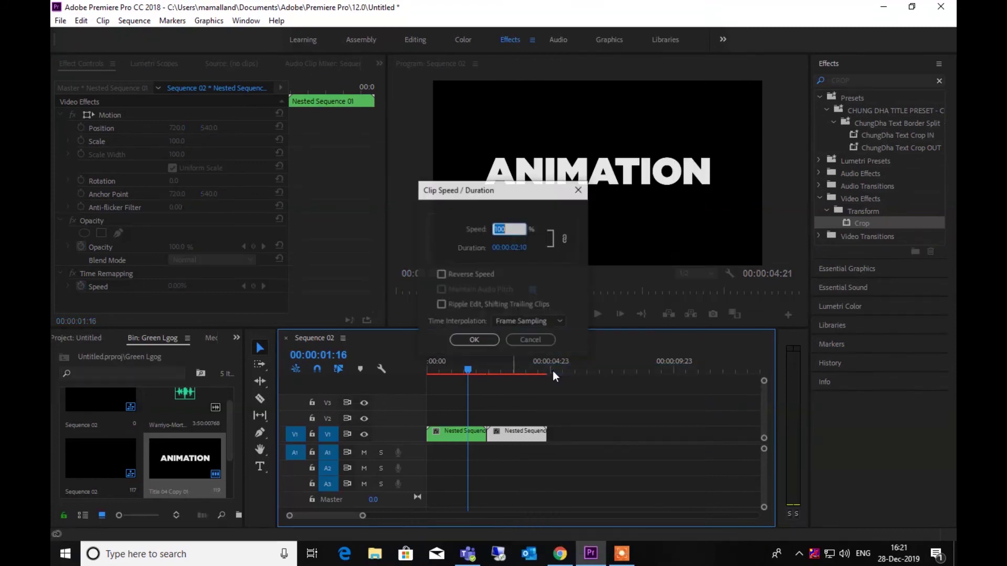
click(441, 274)
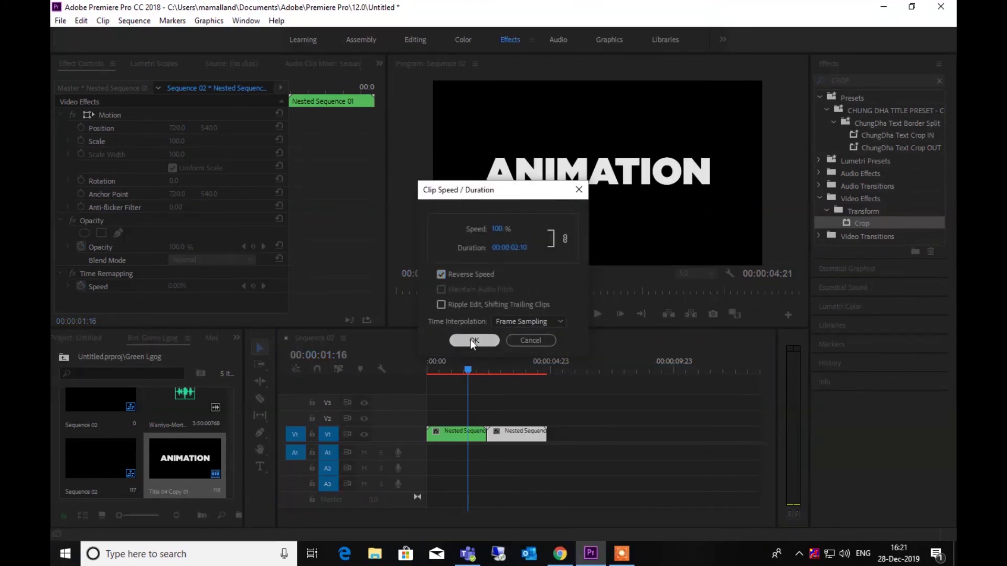
click(471, 339)
drag(470, 372, 483, 379)
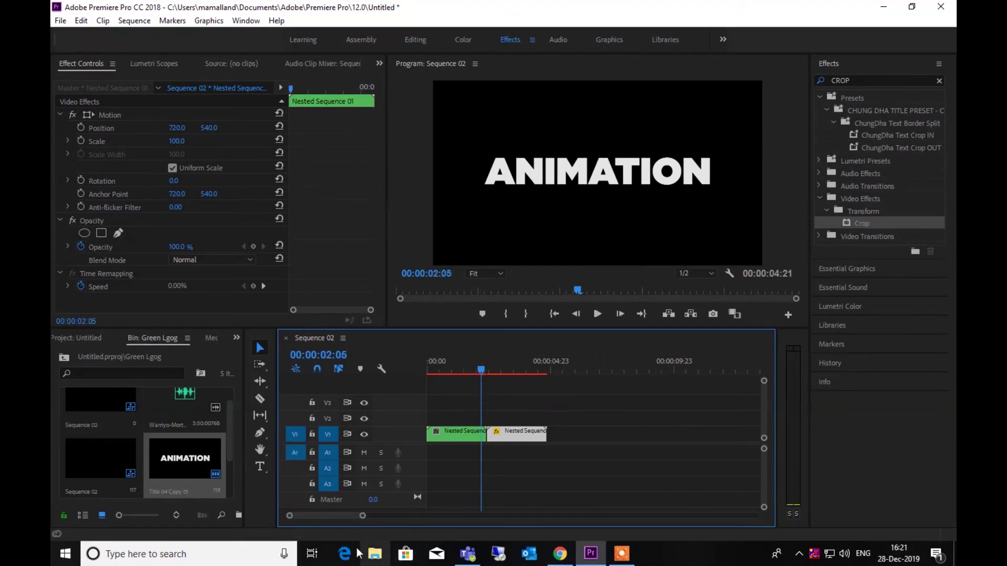
Step: Ripple delete the gap so the reversed clip directly follows the original, then preview it
drag(363, 516, 343, 517)
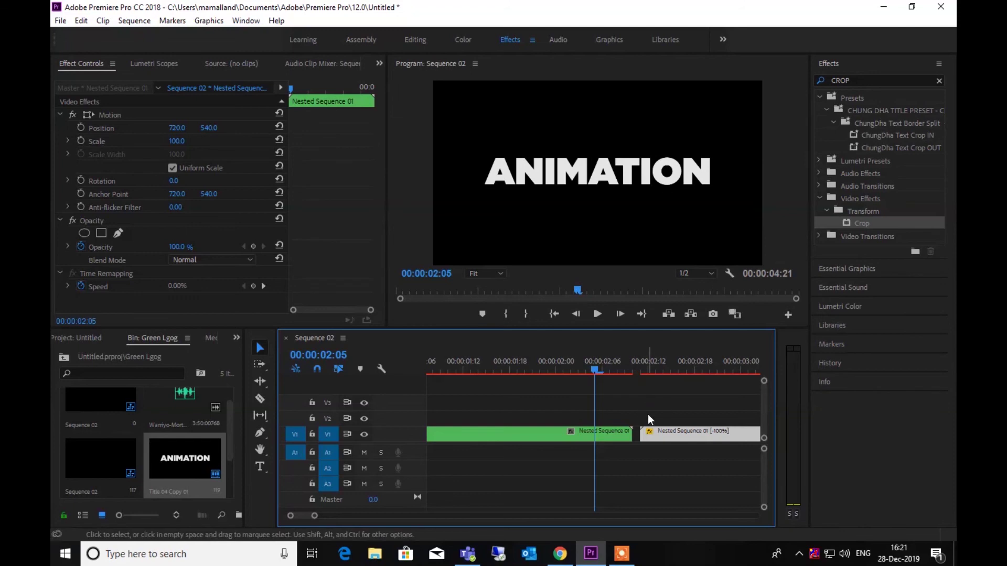
right_click(636, 435)
click(678, 442)
click(633, 369)
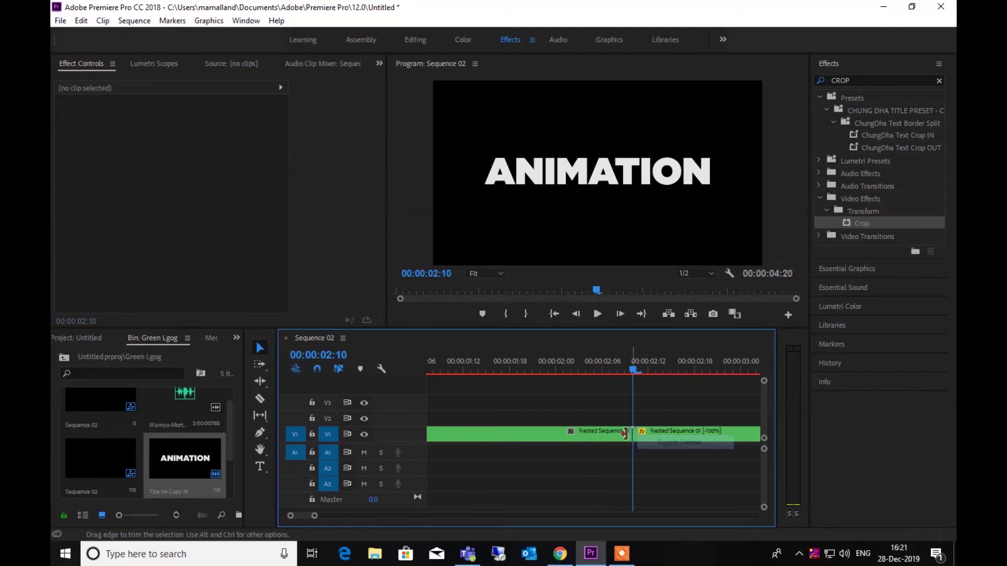
drag(634, 369, 412, 411)
key(space)
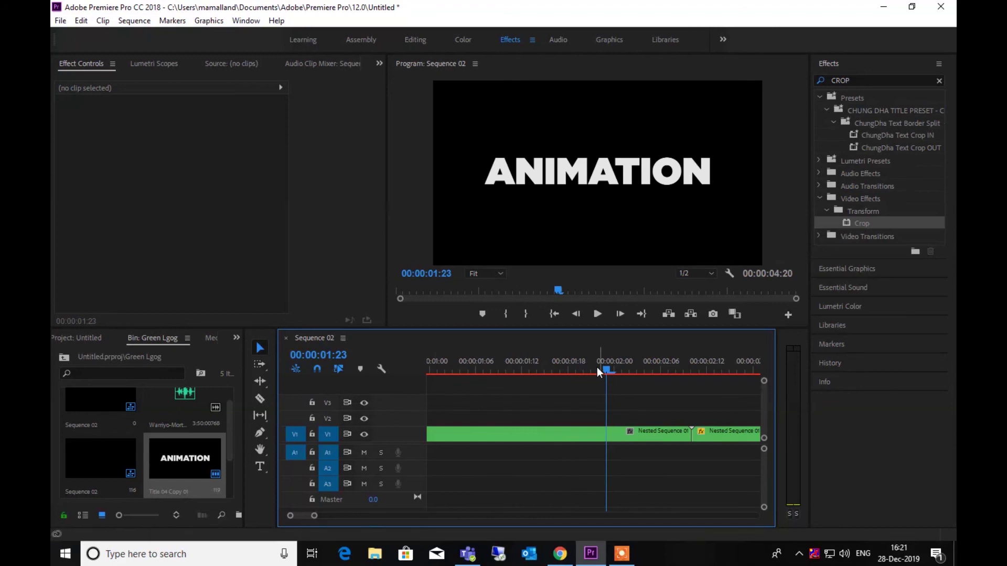
key(j)
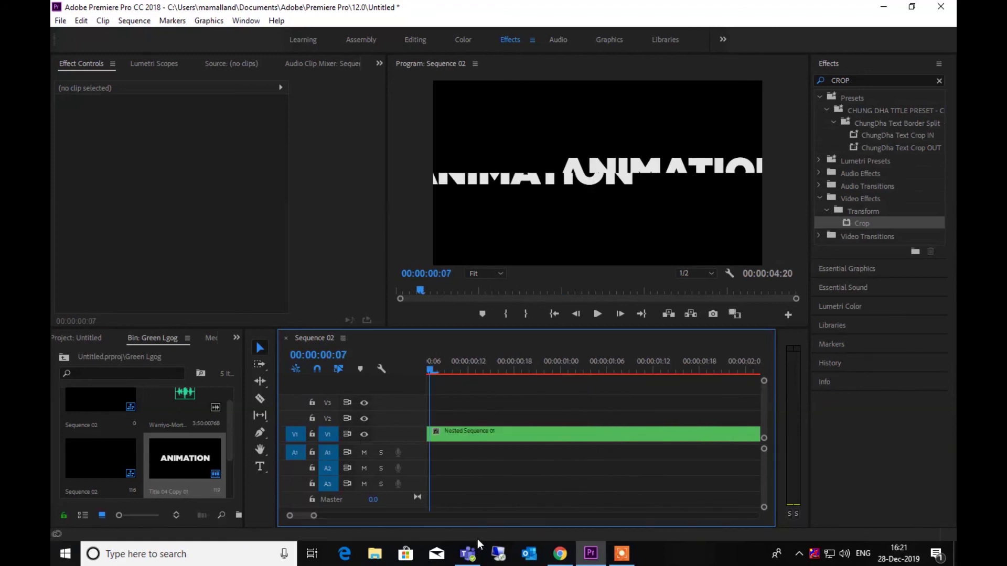
Step: Mark an in point at the sequence start and an out point at 5:00
drag(313, 516, 426, 515)
click(427, 366)
key(space)
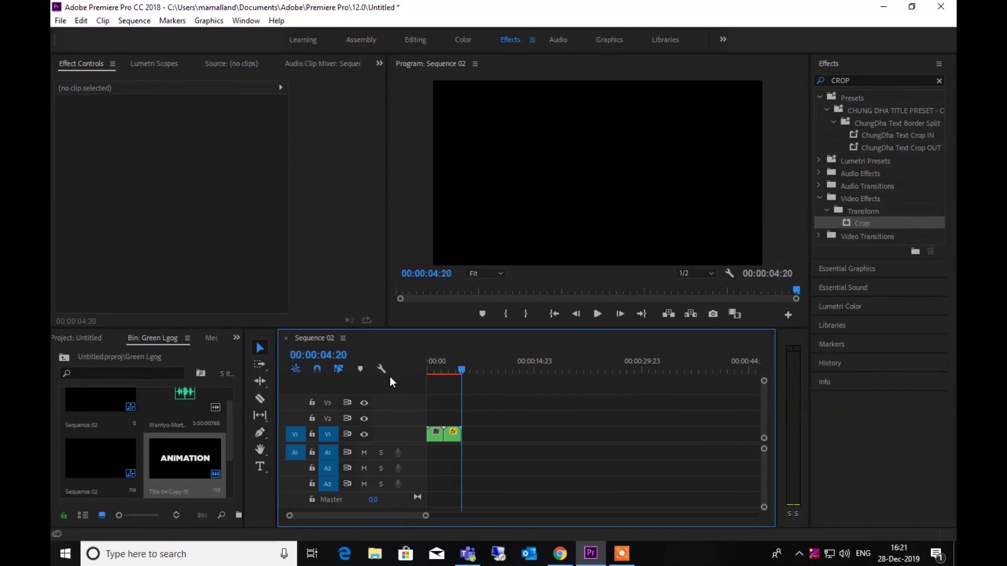
key(space)
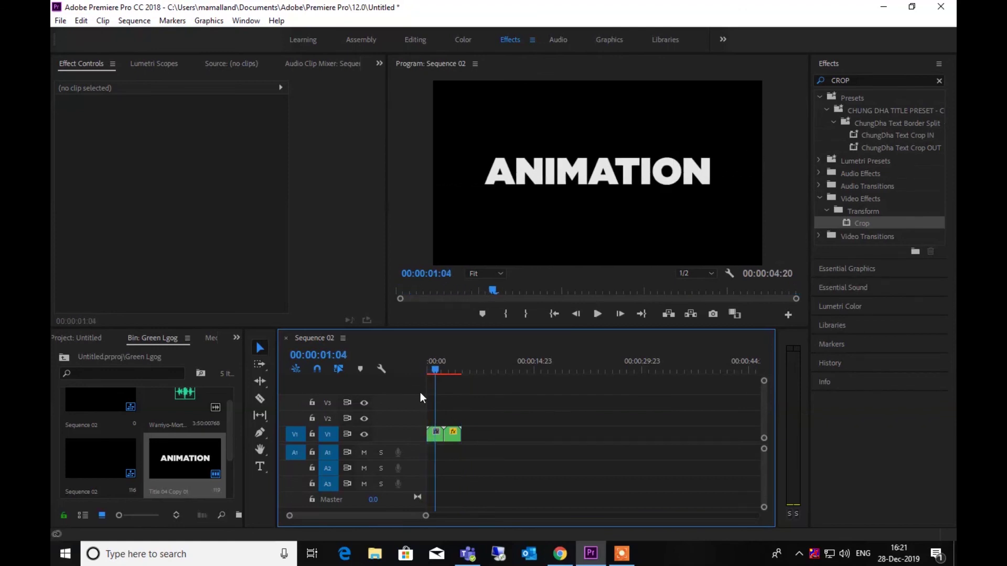
mouse_move(440, 373)
mouse_down()
mouse_move(412, 383)
mouse_move(464, 368)
mouse_up()
key(i)
key(o)
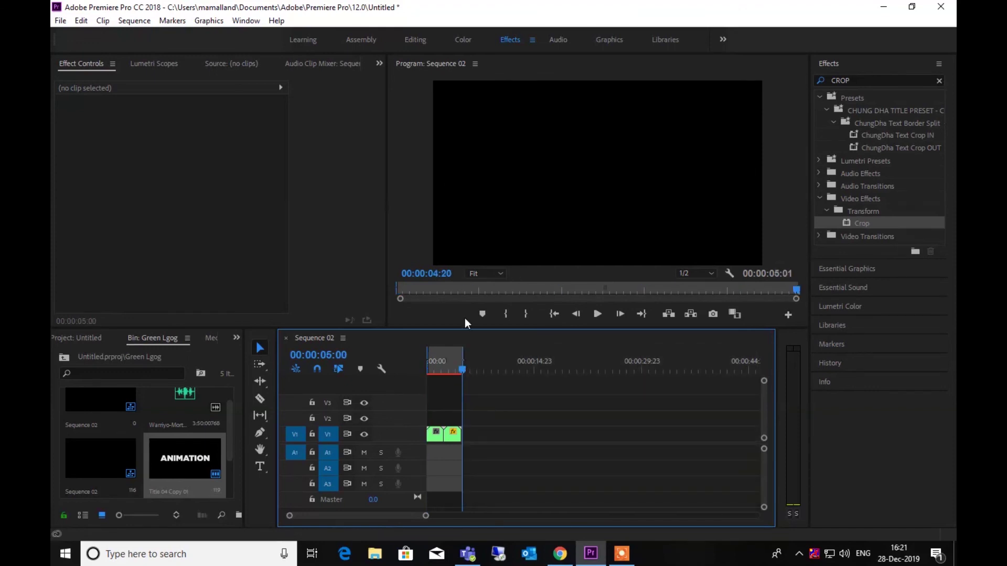
click(141, 20)
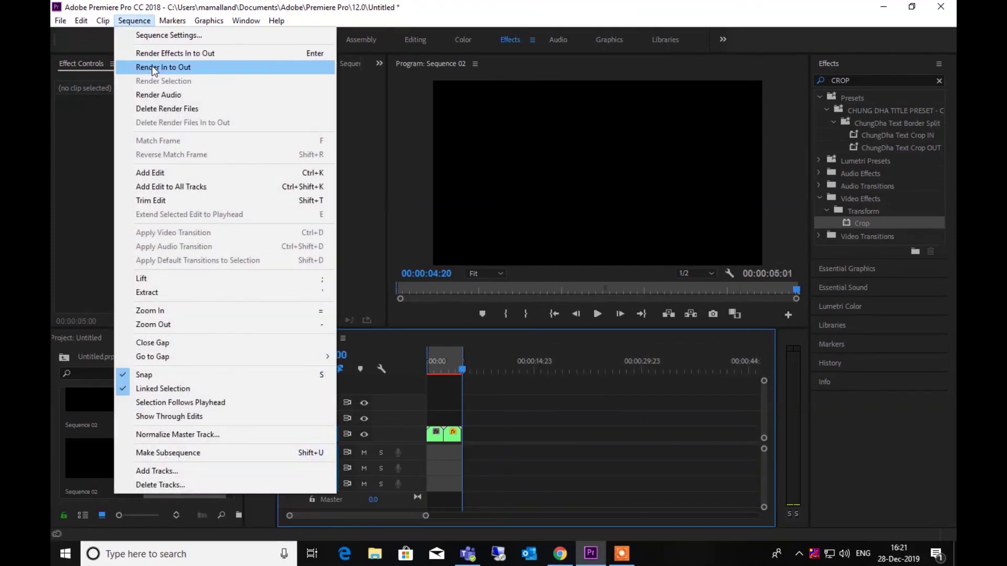
Step: Render Sequence 02's 5:01 in-to-out range and play back the split ANIMATION title
click(152, 67)
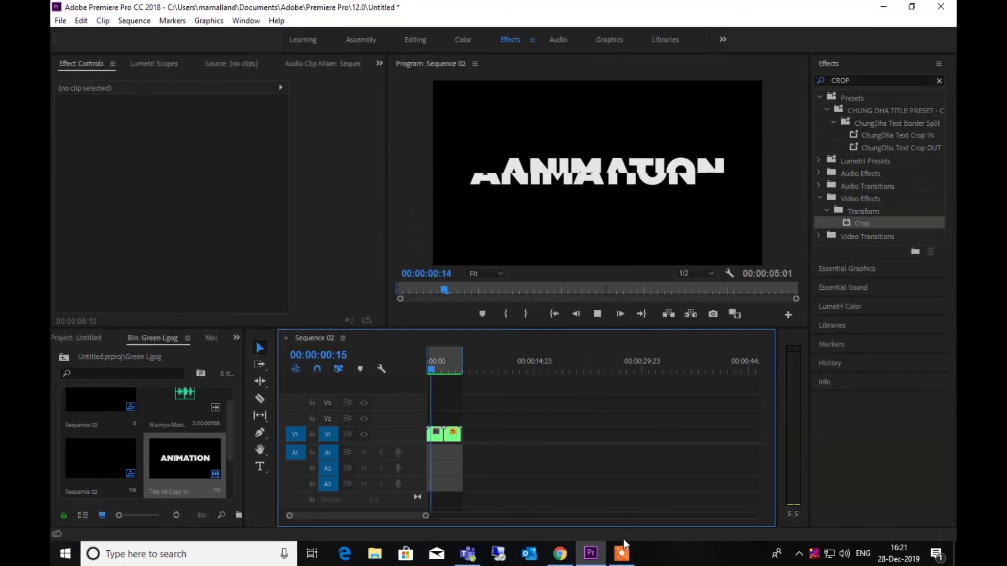
mouse_move(622, 554)
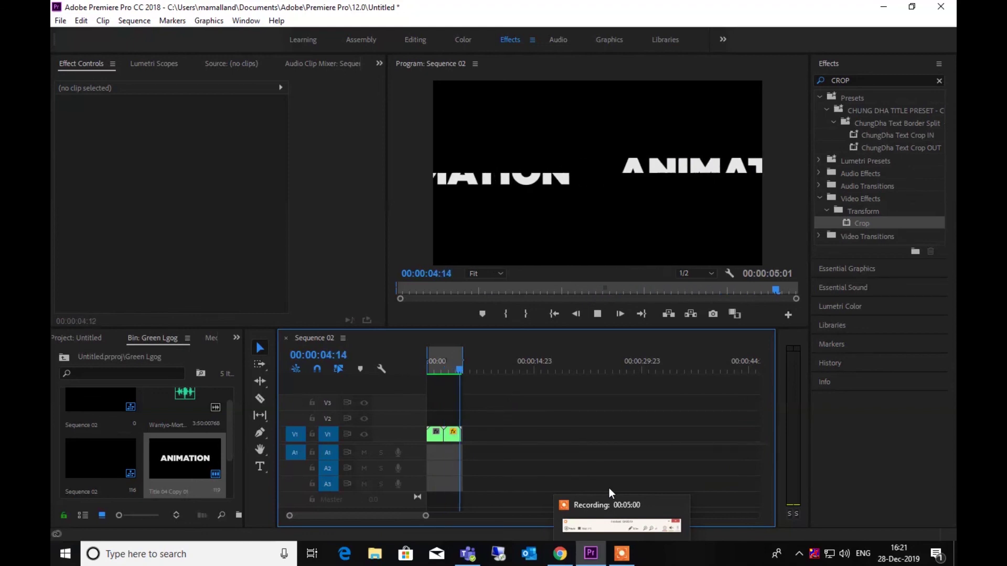
click(623, 558)
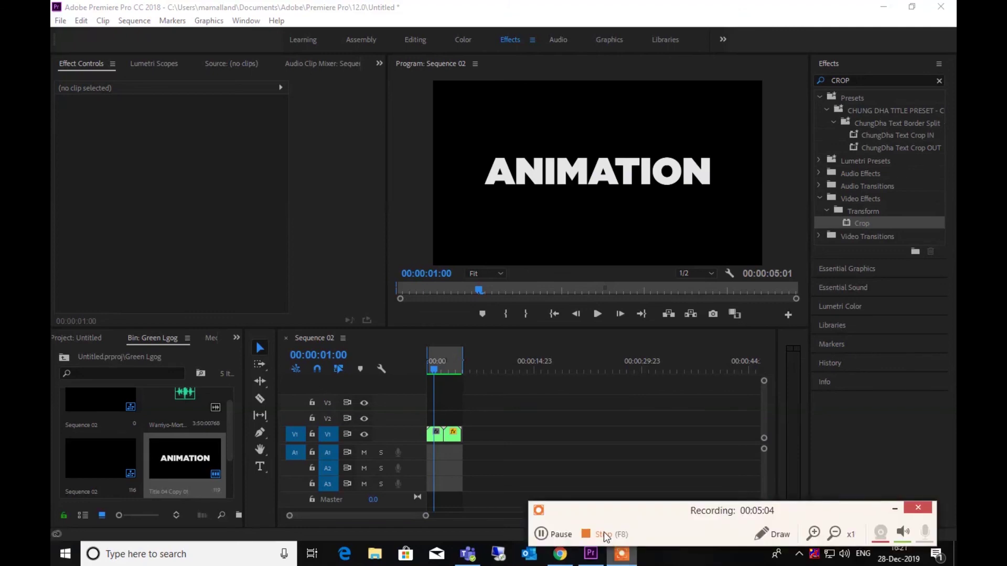